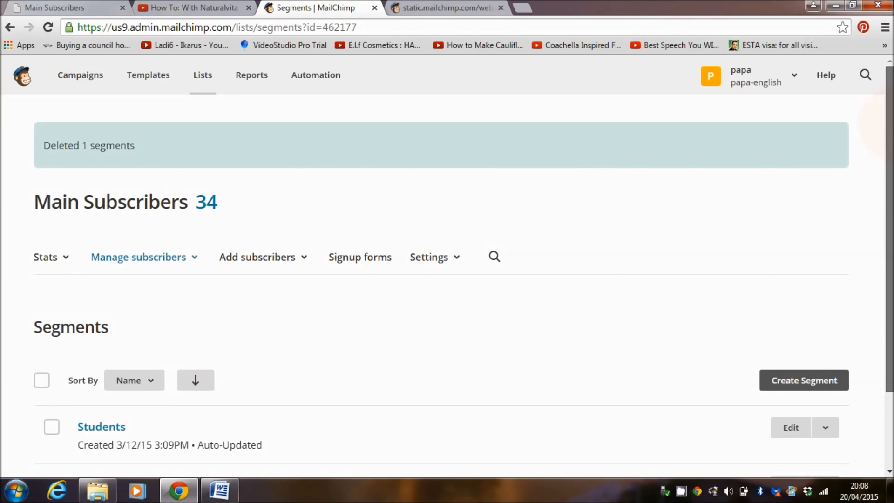
Review the Students and Teacher segments and the TEACHER OR STUDENT entries of the Main Subscribers list
left_click_drag(891, 124, 890, 200)
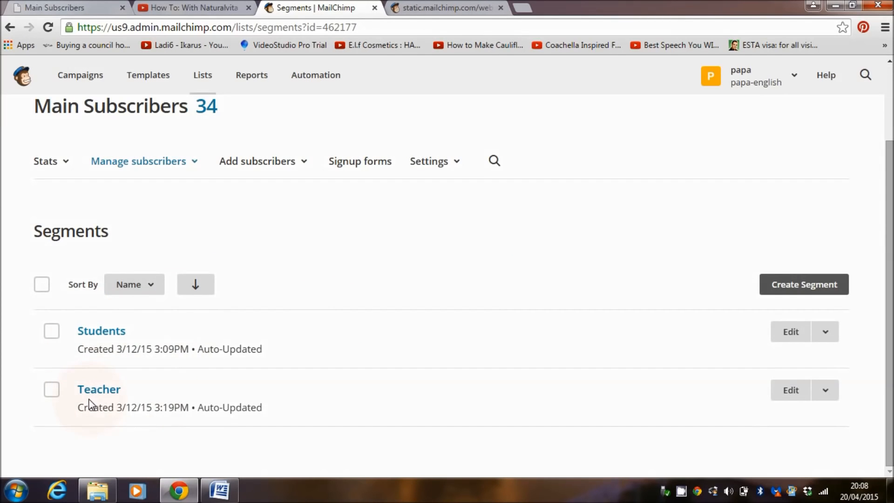
left_click_drag(887, 302, 888, 227)
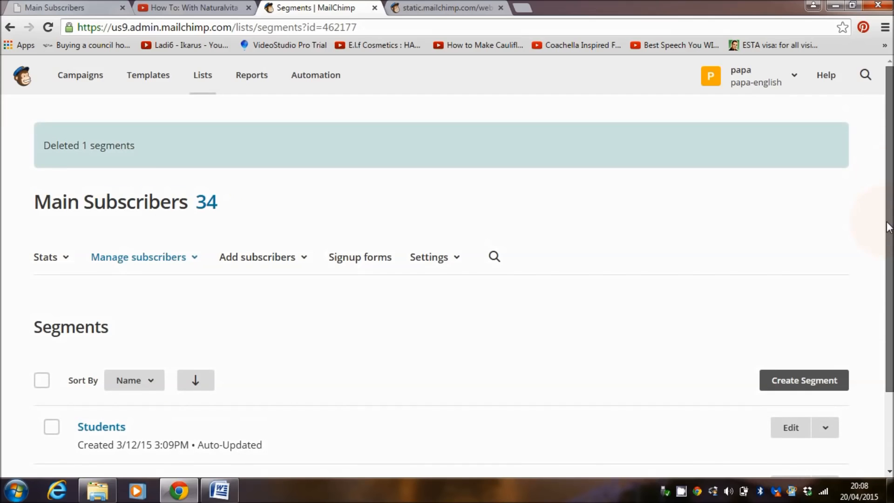
scroll(888, 227, "down", 2)
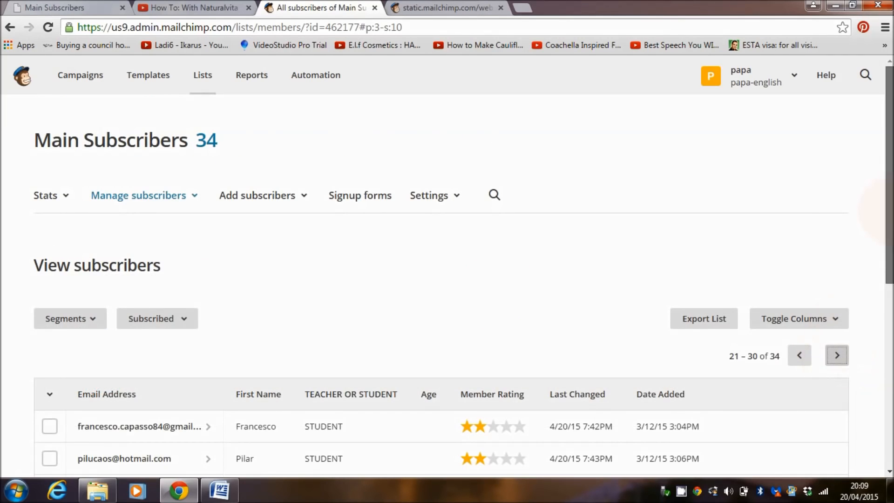
left_click_drag(889, 243, 890, 303)
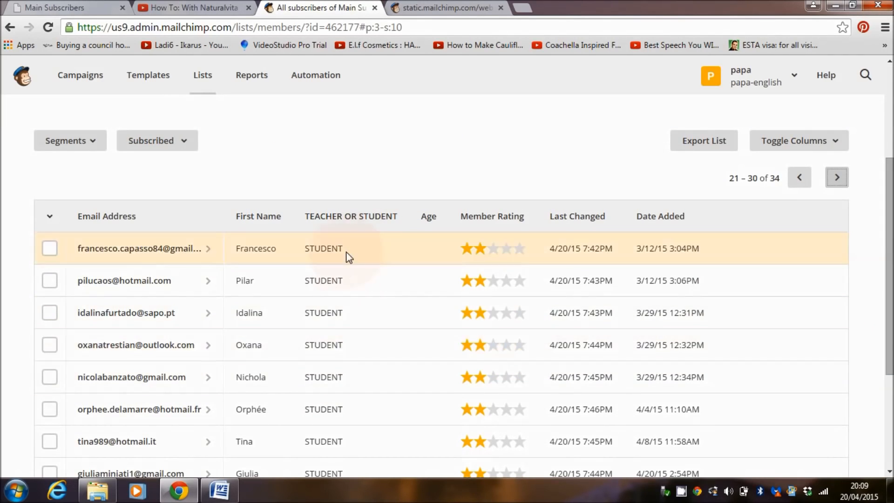
left_click(793, 183)
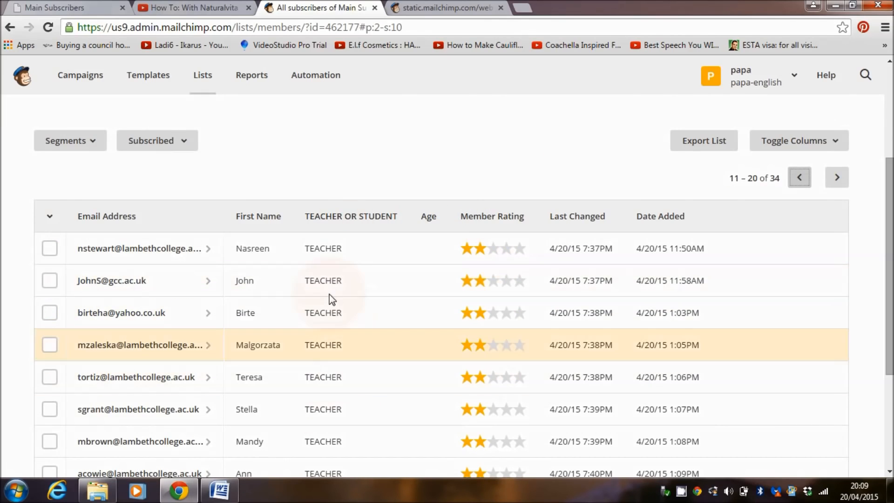
left_click_drag(892, 265, 892, 163)
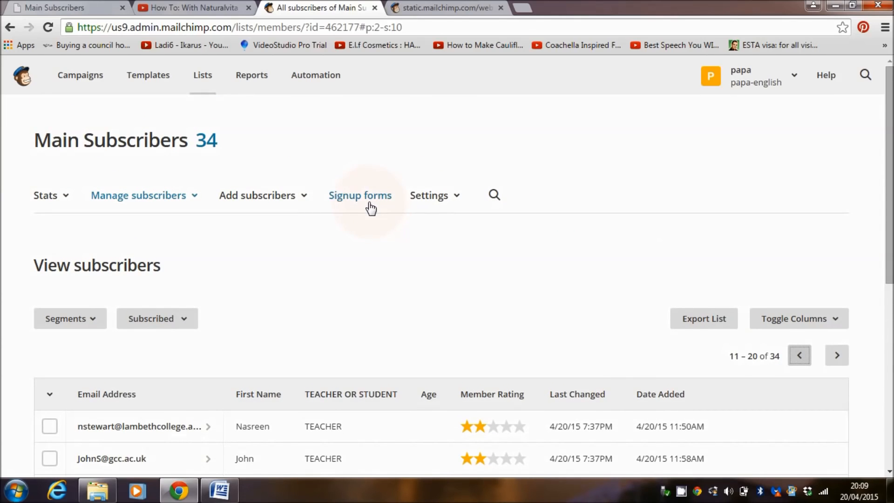
Open the general signup form of the Main Subscribers list in the form designer
left_click(350, 200)
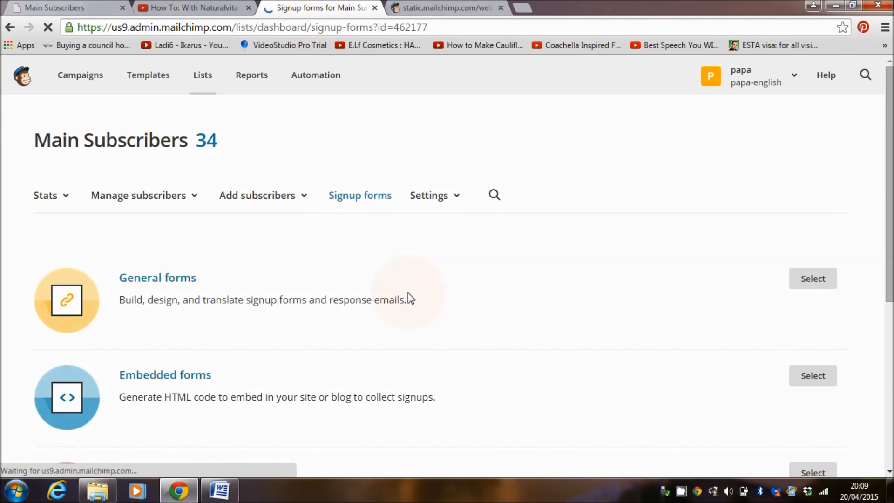
left_click(163, 280)
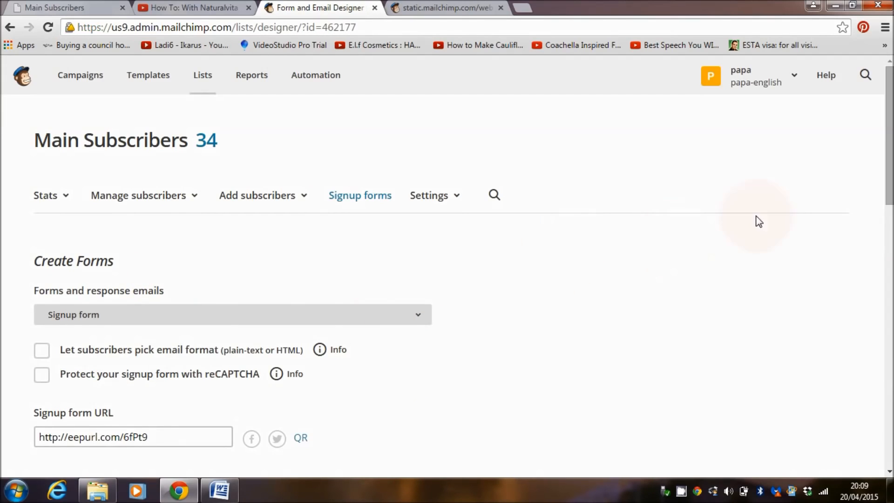
scroll(889, 200, "down", 4)
scroll(888, 200, "down", 8)
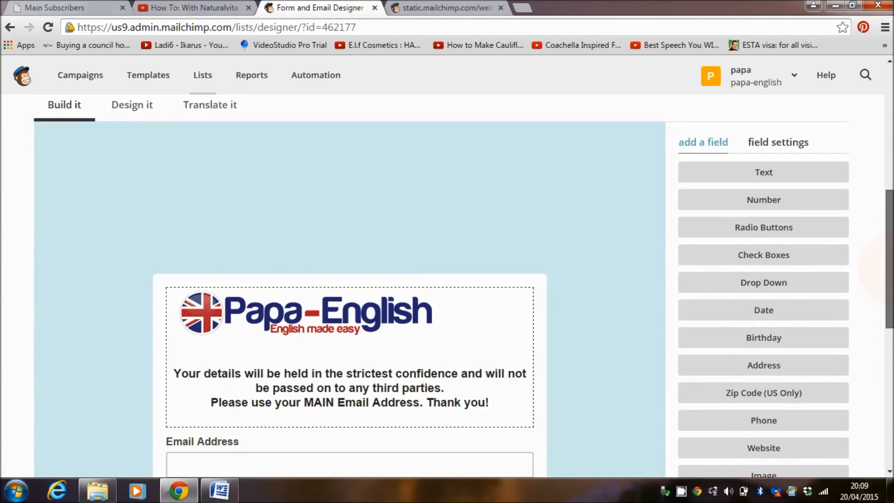
scroll(885, 349, "up", 2)
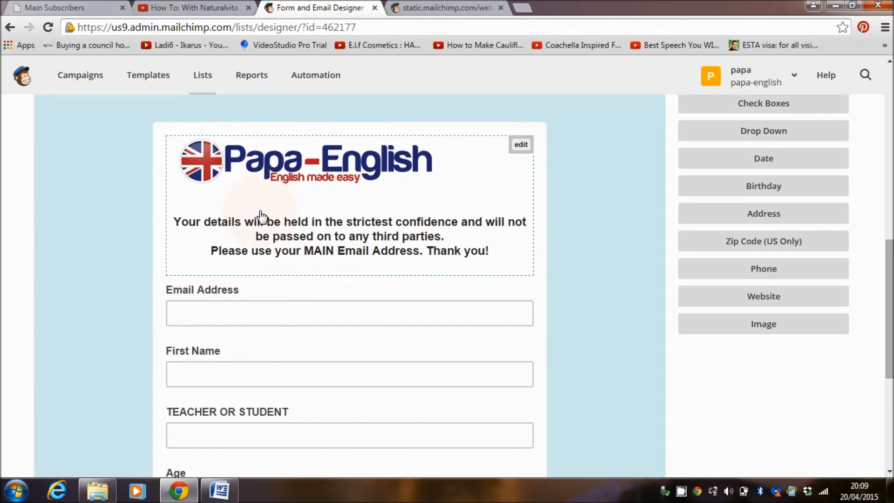
Examine the live Main Subscribers signup form and how the Papa-English home page banner links to it
left_click(78, 9)
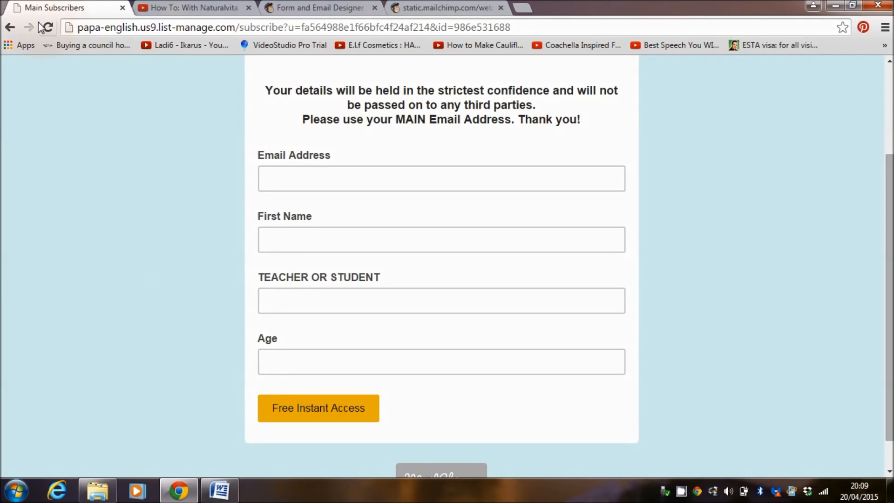
left_click(10, 27)
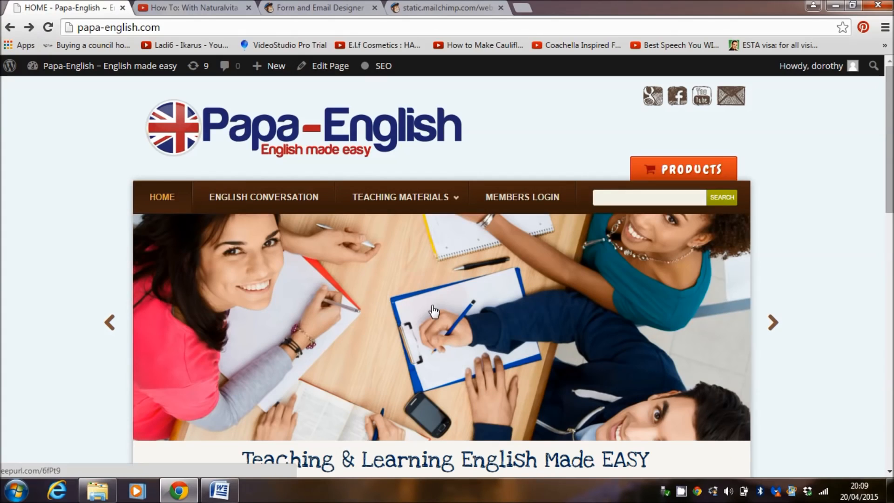
left_click_drag(891, 179, 890, 204)
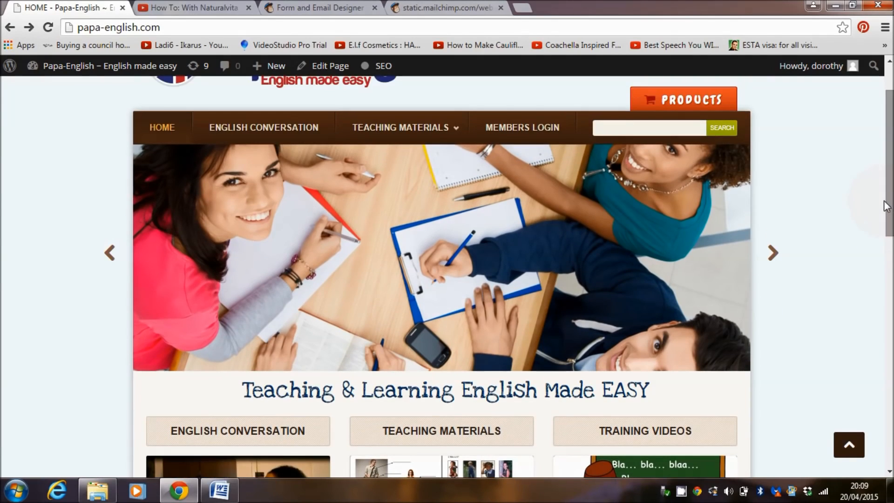
left_click(490, 289)
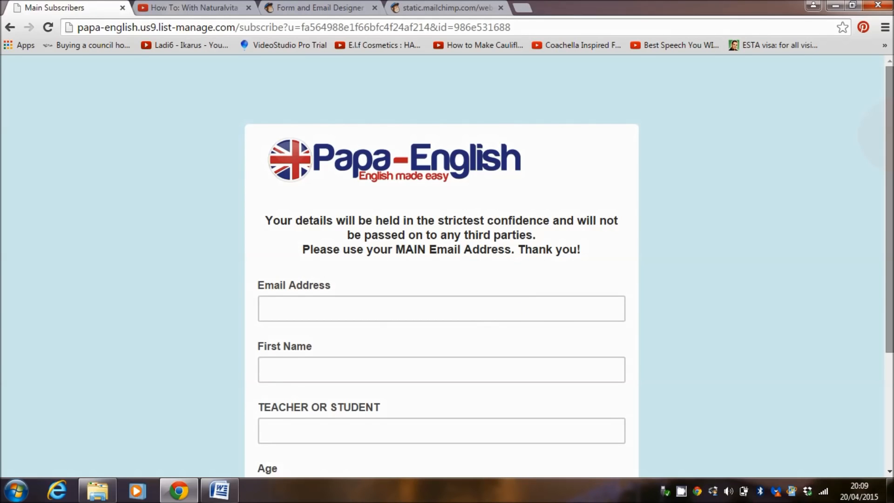
left_click_drag(891, 134, 892, 181)
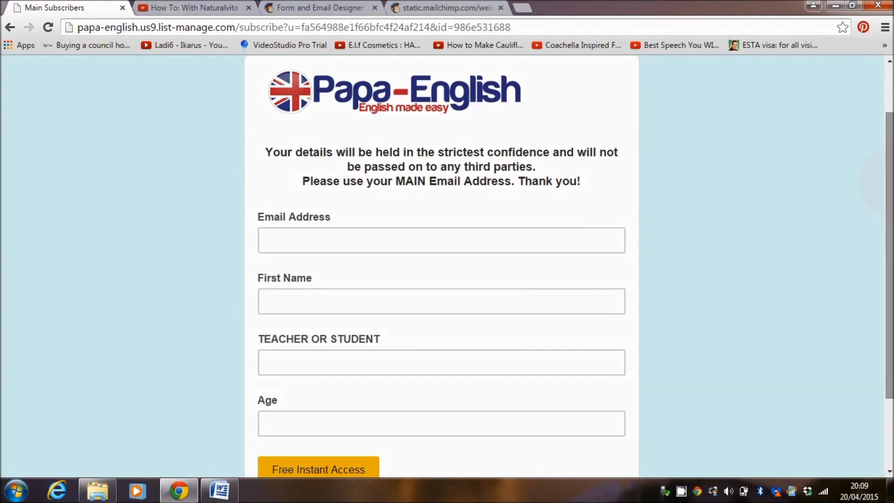
left_click(10, 27)
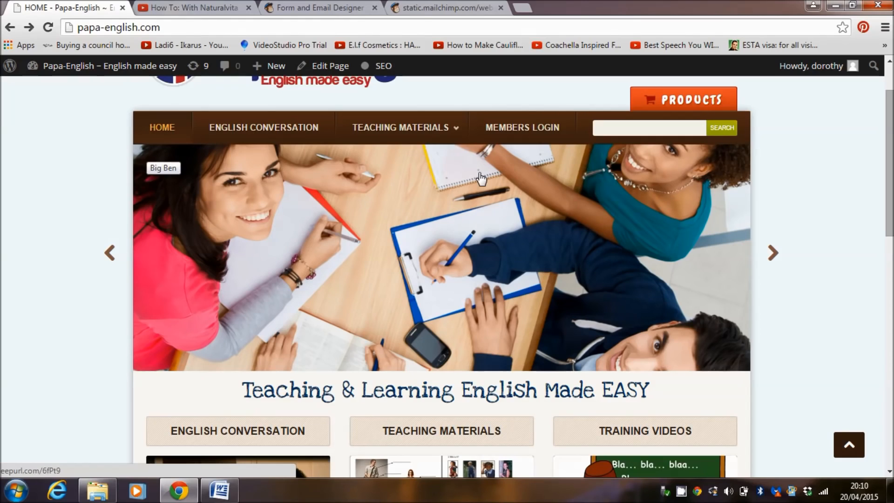
Look at the signup box in the sidebar of the website's Teaching Materials page
left_click(391, 130)
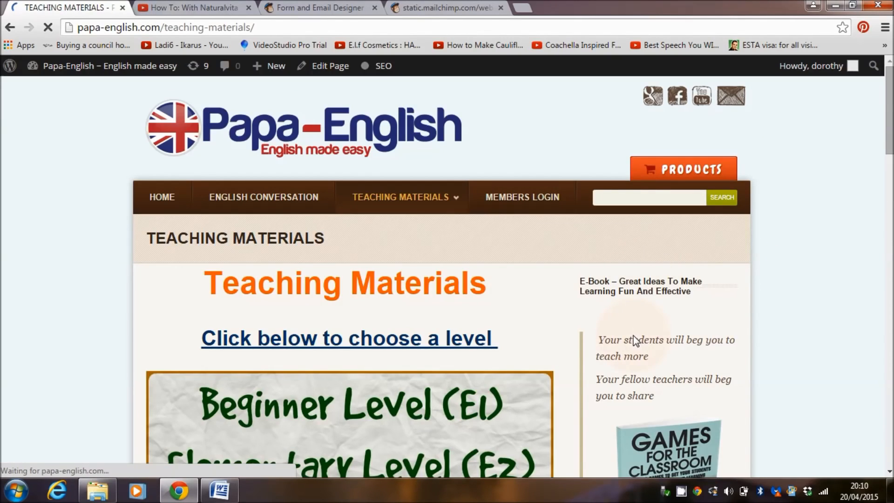
left_click_drag(890, 122, 890, 361)
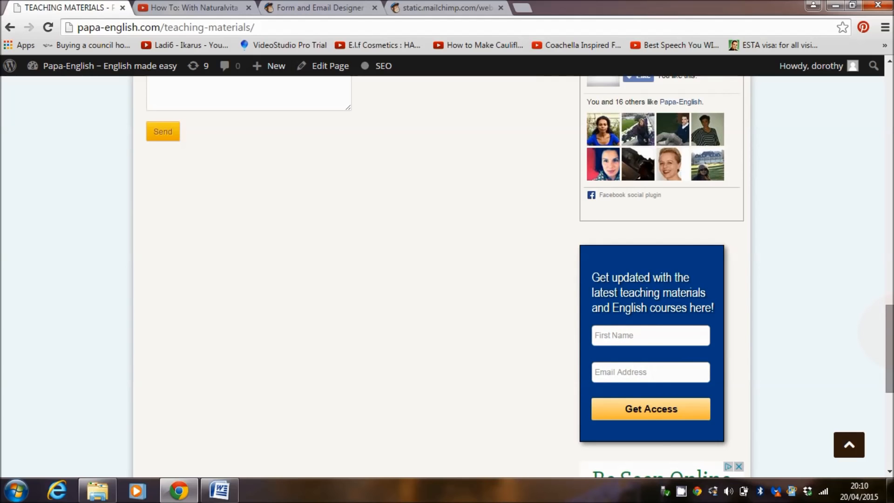
left_click_drag(892, 331, 874, 85)
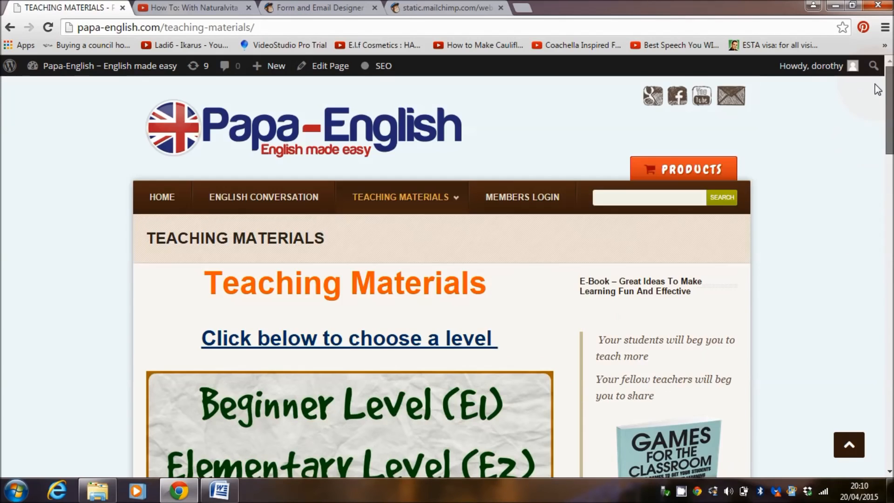
Return to the MailChimp form designer and delete the Age field from the signup form, confirming with DELETE
left_click(324, 8)
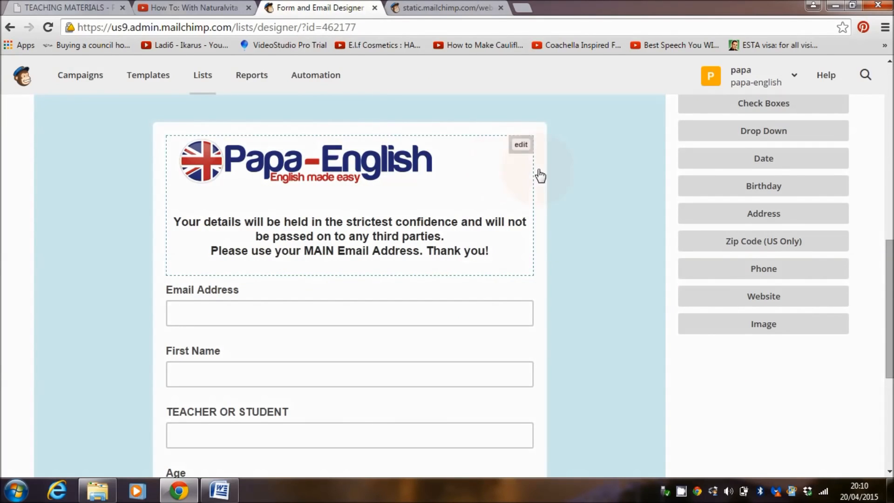
left_click_drag(892, 264, 892, 299)
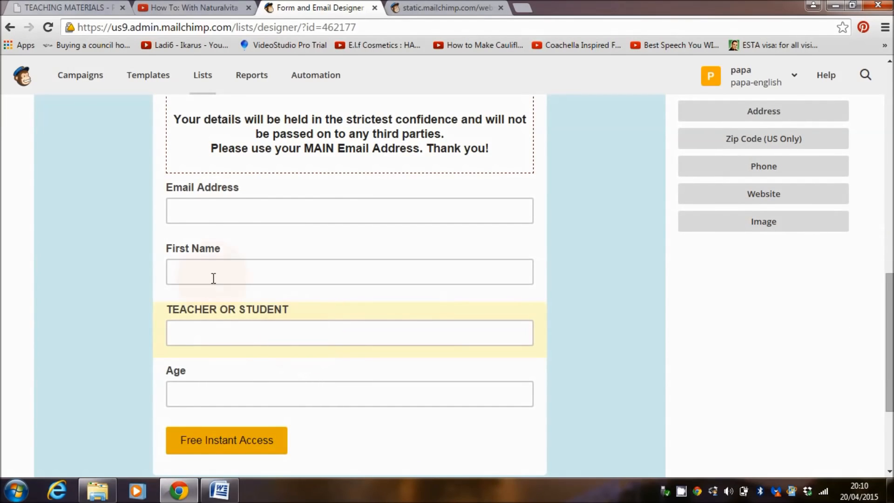
mouse_move(890, 343)
left_mouse_down()
mouse_move(891, 354)
mouse_move(891, 342)
left_mouse_up()
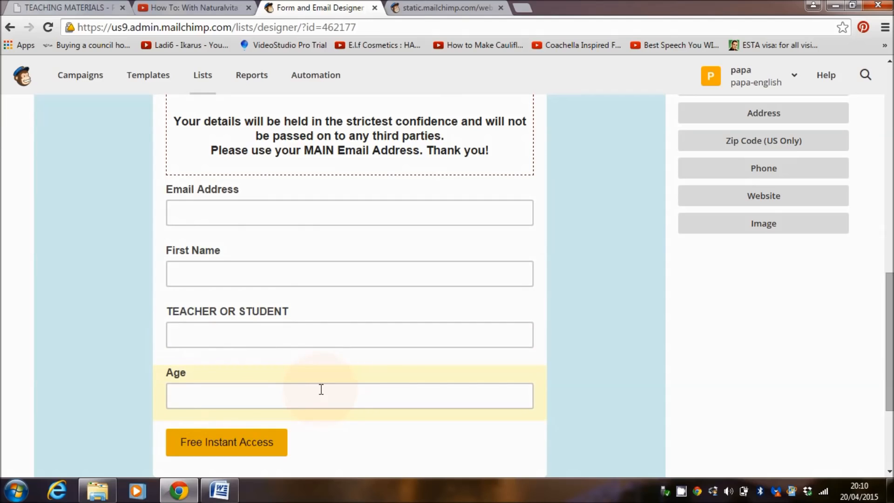
left_click_drag(890, 337, 892, 353)
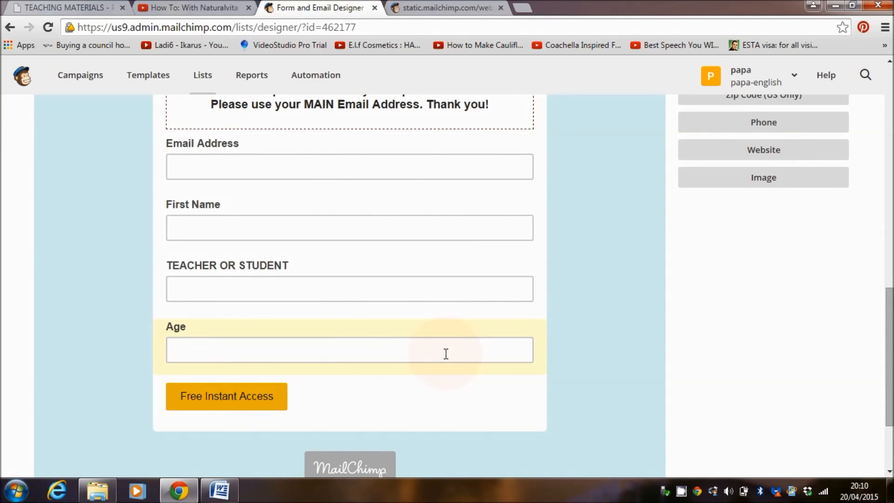
left_click(398, 339)
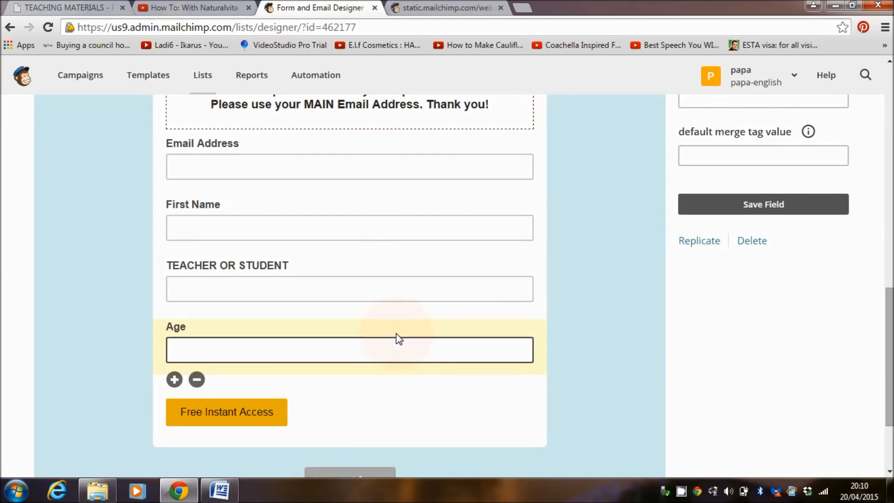
left_click(197, 380)
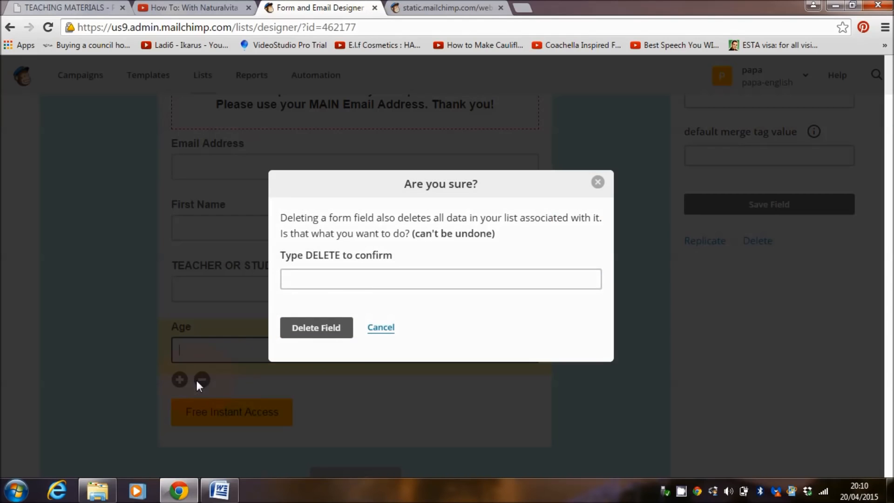
left_click(338, 276)
type("DELETE")
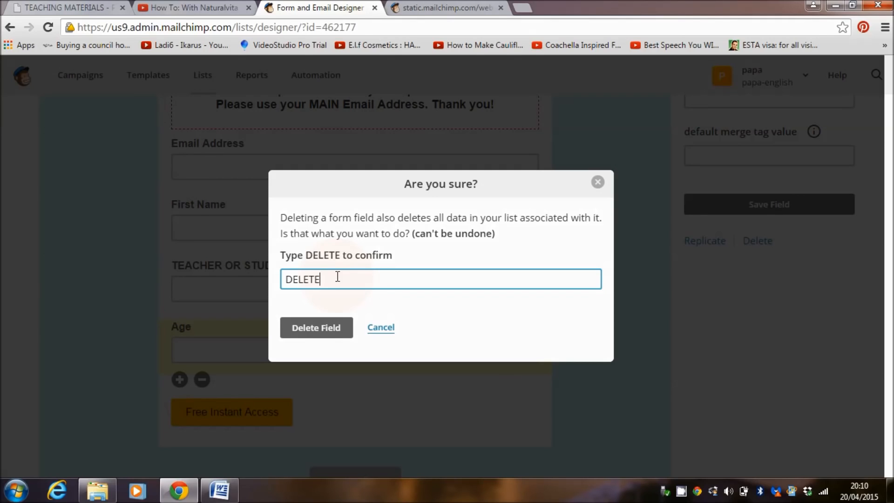
left_click(315, 322)
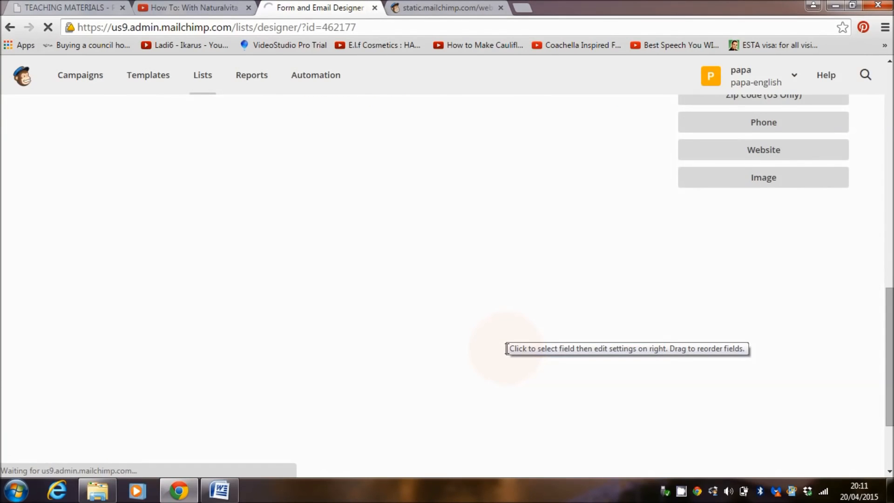
Add a text field to the signup form below the TEACHER OR STUDENT field
scroll(507, 348, "up", 2)
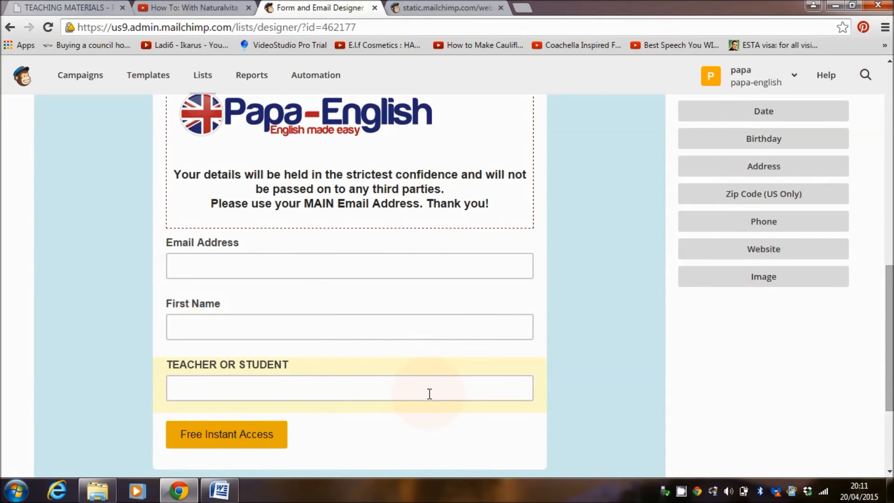
scroll(749, 266, "up", 5)
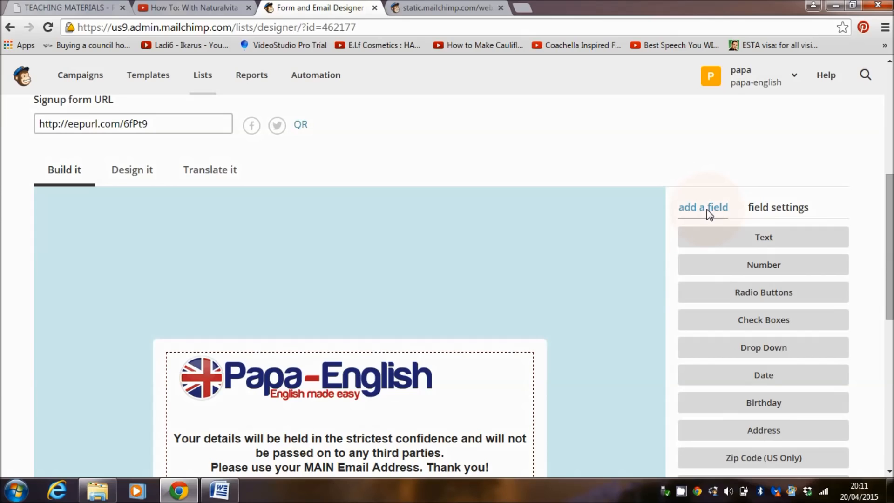
left_click(766, 243)
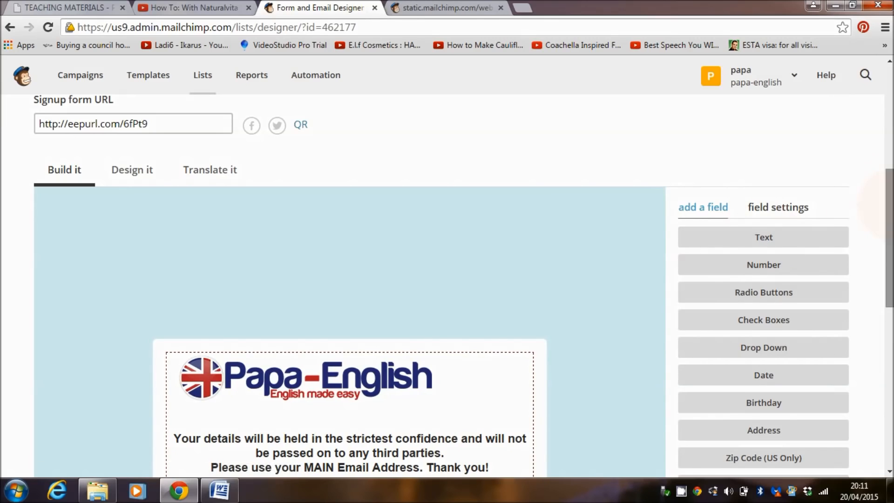
left_click_drag(892, 204, 892, 322)
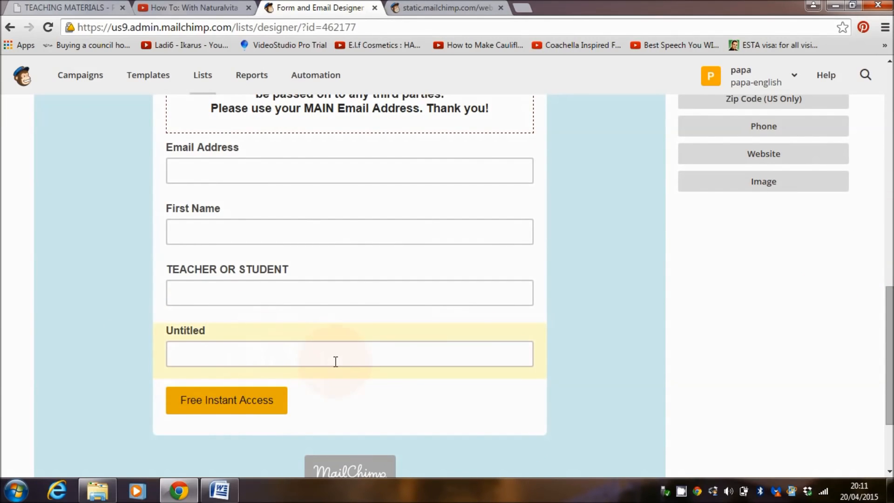
scroll(419, 335, "down", 1)
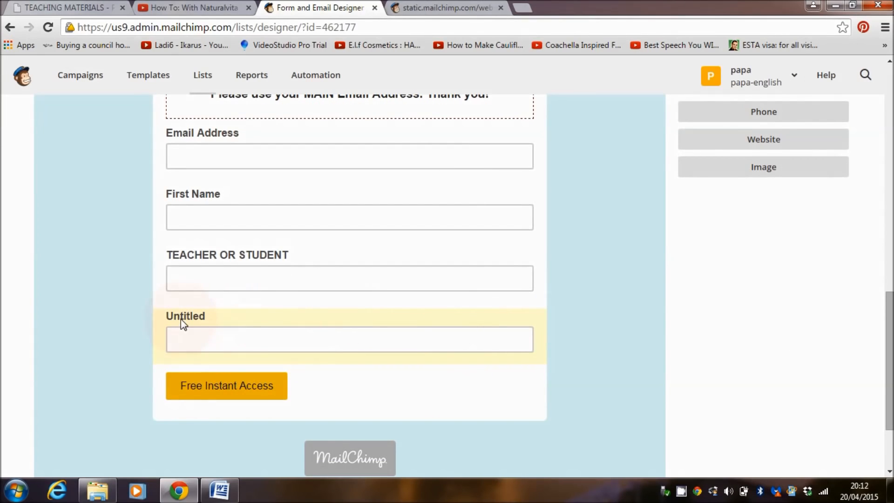
Set the untitled text field's label to TEACHER OR STUDENT and save the field
left_click(212, 323)
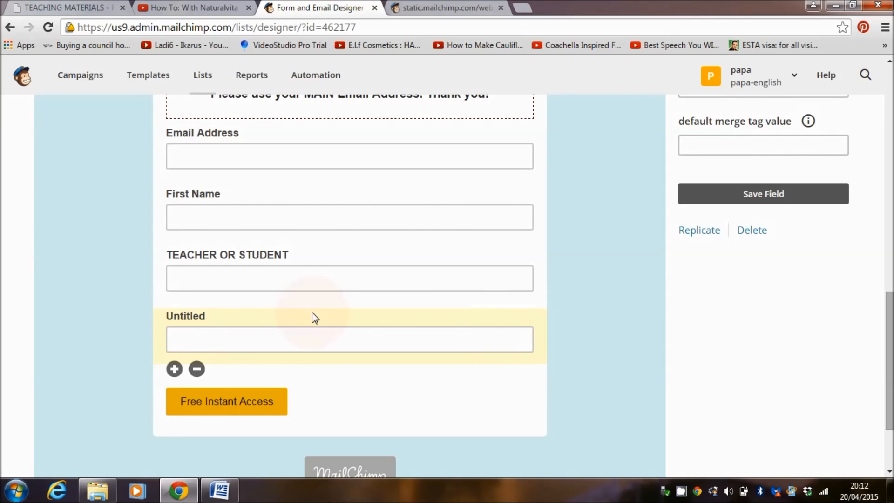
left_click_drag(890, 361, 892, 274)
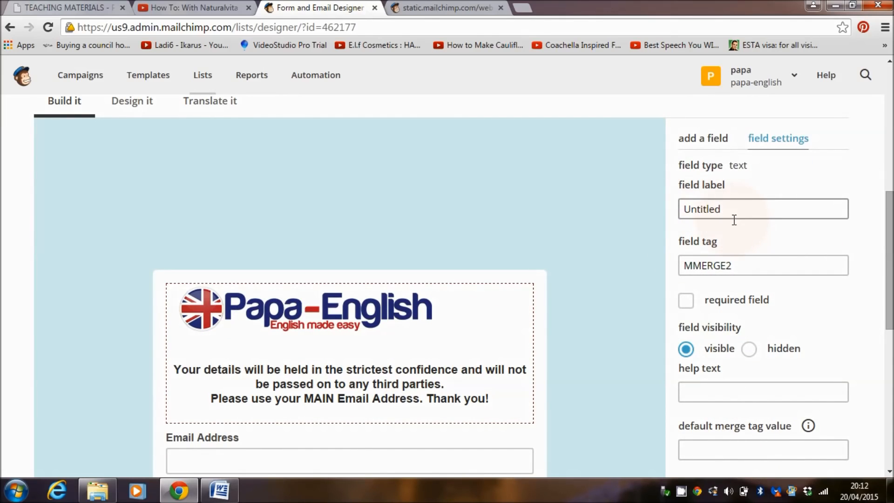
double_click(745, 209)
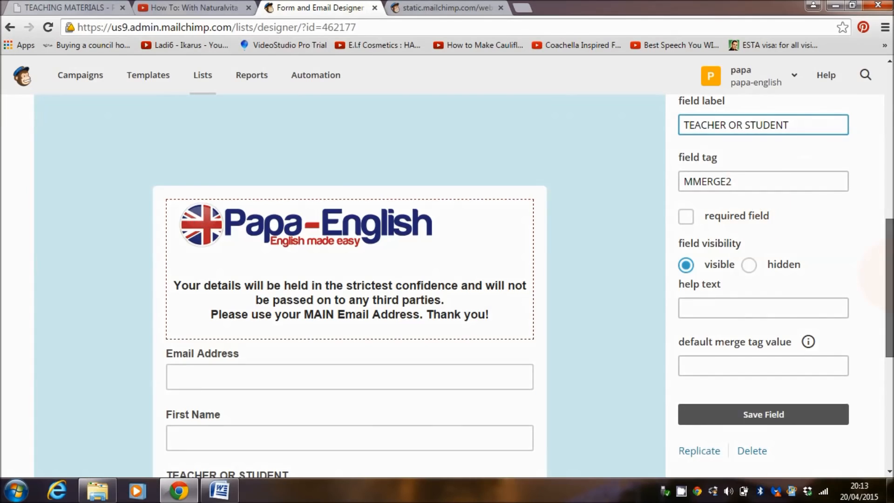
scroll(755, 208, "down", 3)
left_click(775, 268)
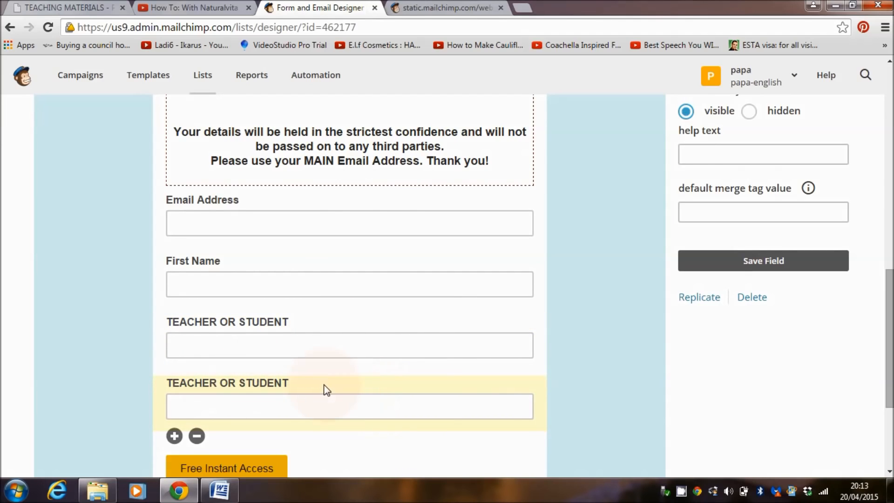
Open the Main Subscribers list's subscribers and look at the saved segments and the option for a new one
left_click_drag(892, 347, 891, 145)
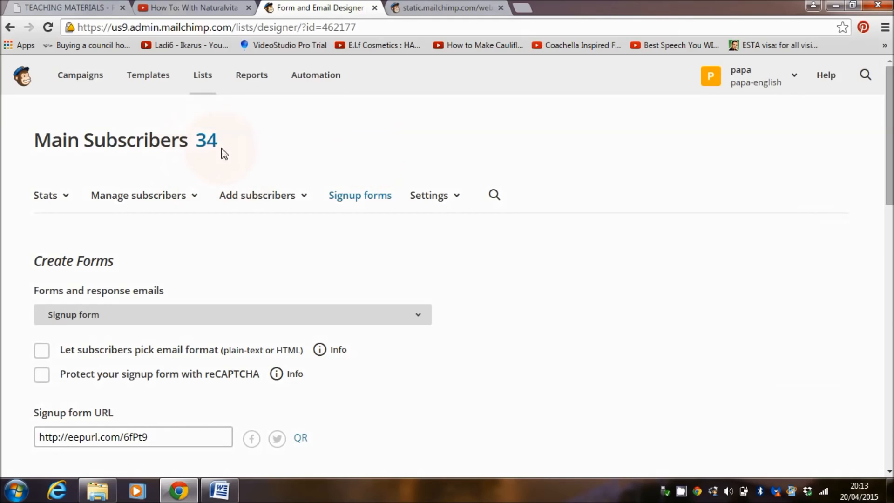
left_click(207, 142)
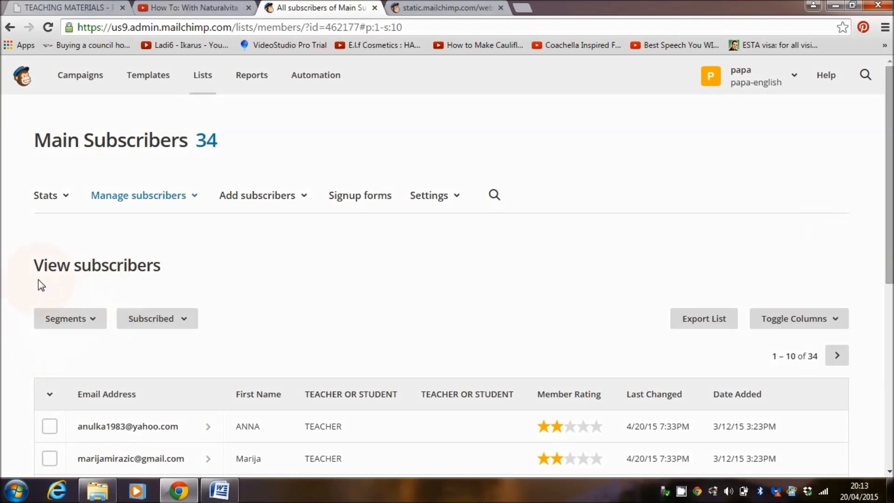
left_click(95, 323)
left_click(150, 456)
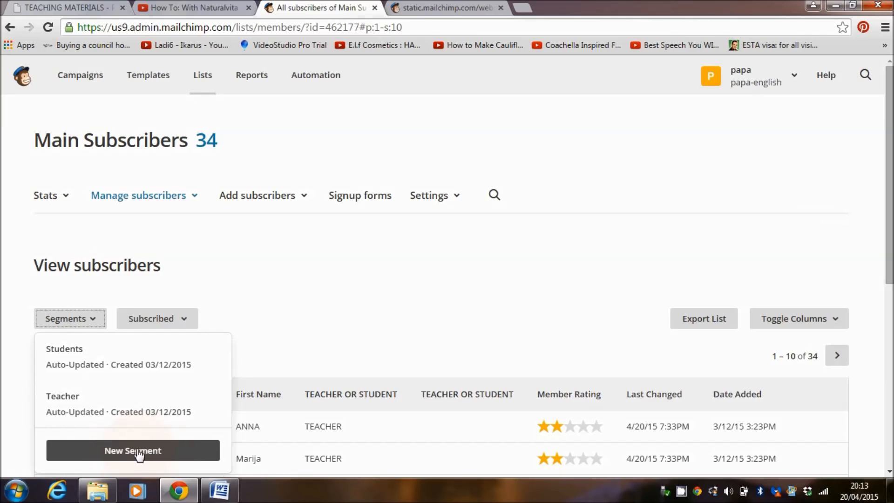
left_click(282, 321)
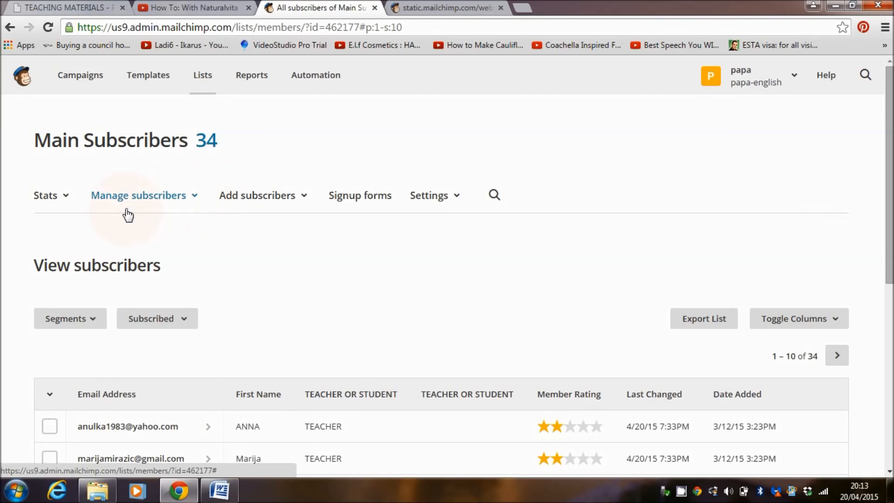
Open the list's Segments page and look at the delete option for the Students segment, leaving the segment unselected
left_click(195, 200)
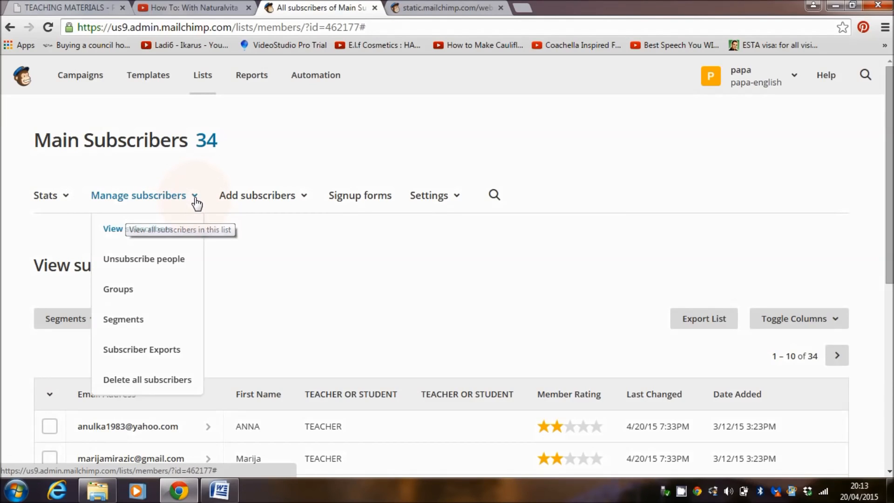
left_click(143, 322)
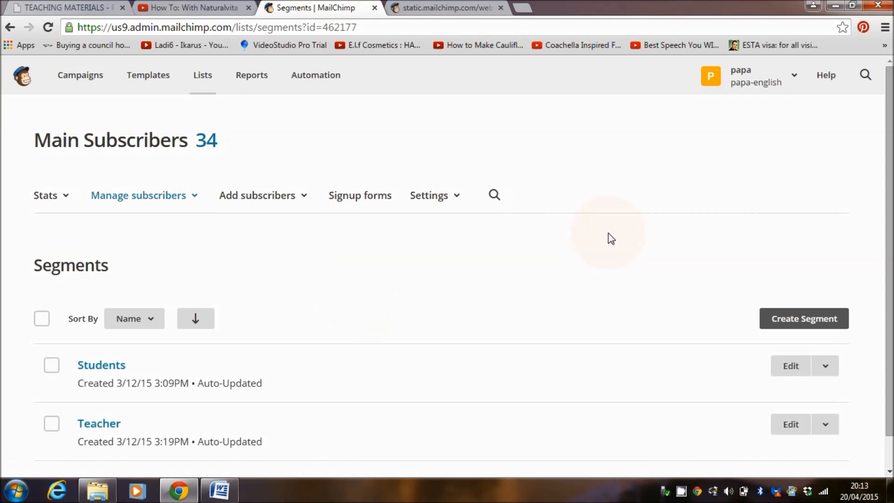
scroll(609, 239, "down", 1)
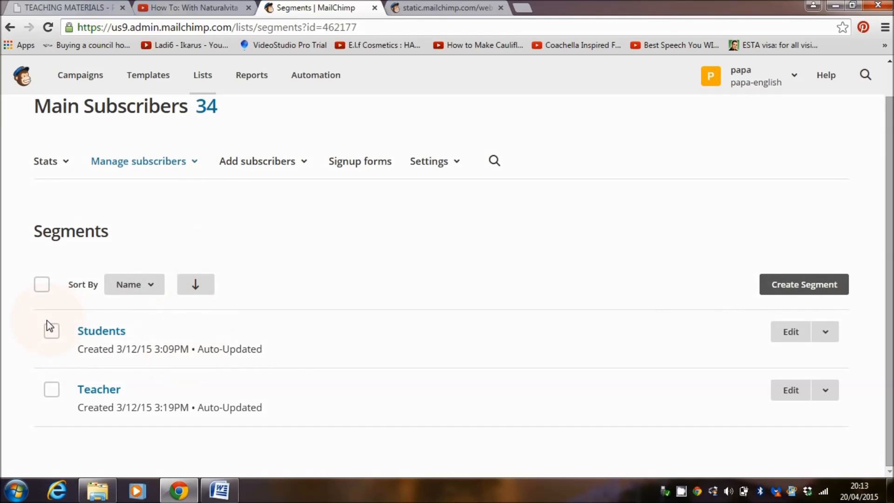
left_click(52, 332)
left_click(256, 293)
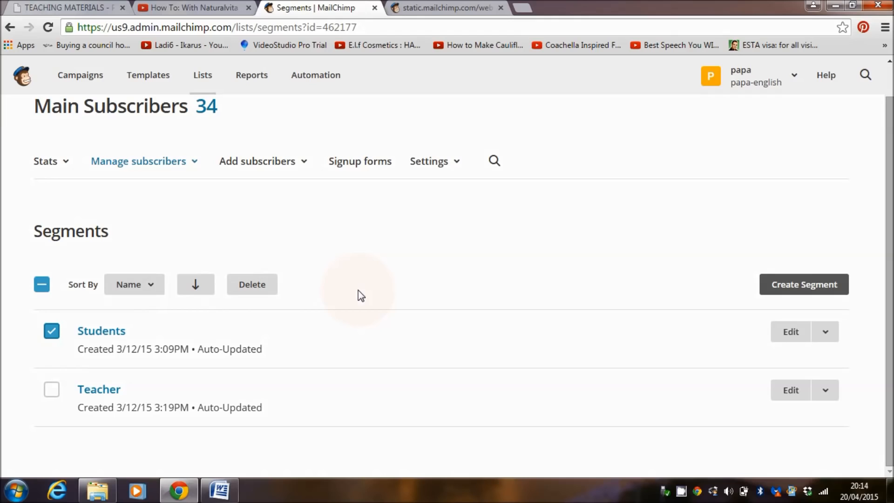
left_click(53, 333)
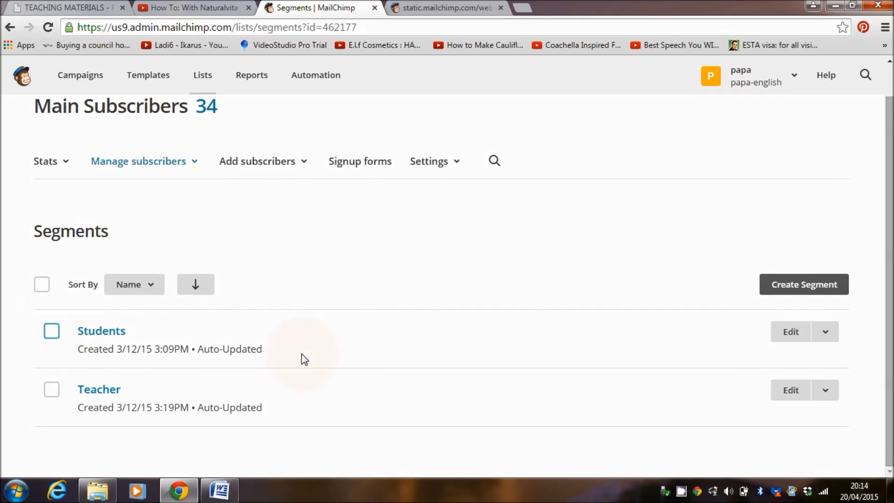
Start creating a segment and base its condition on the TEACHER OR STUDENT merge field
left_click(809, 292)
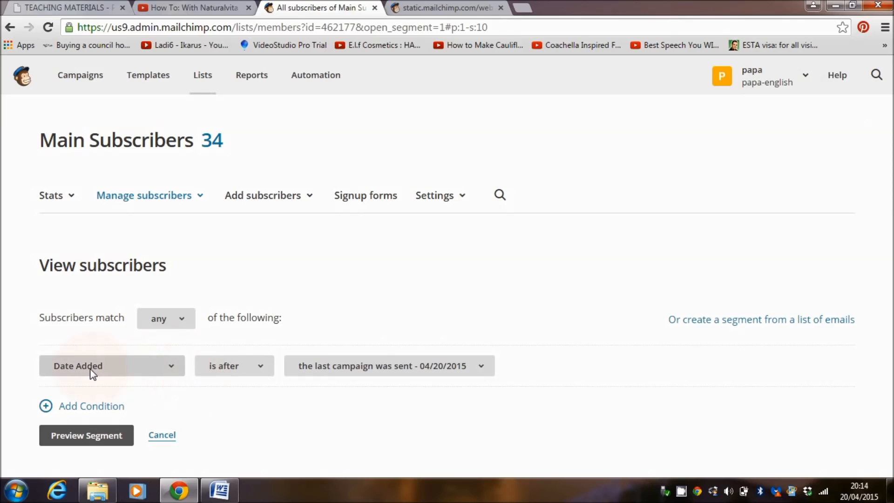
left_click(171, 368)
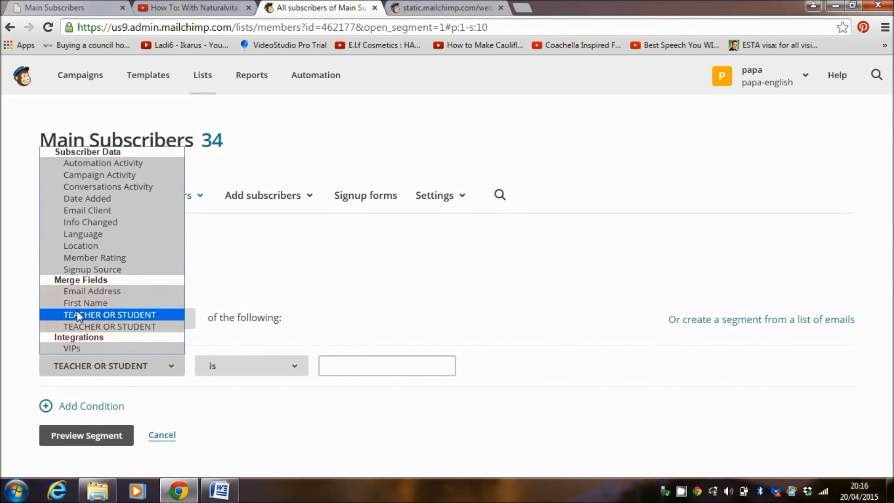
left_click(93, 314)
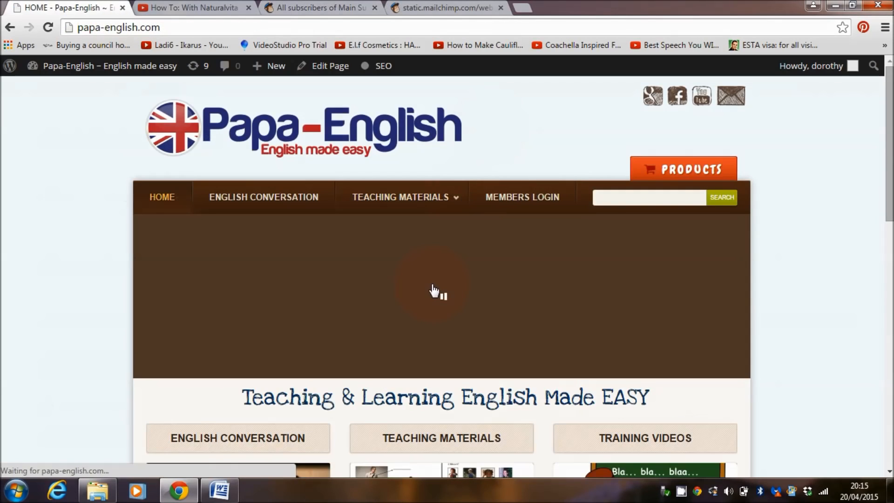
Compare the fields on the live Main Subscribers signup form with the merge fields offered for the segment condition
left_click(331, 300)
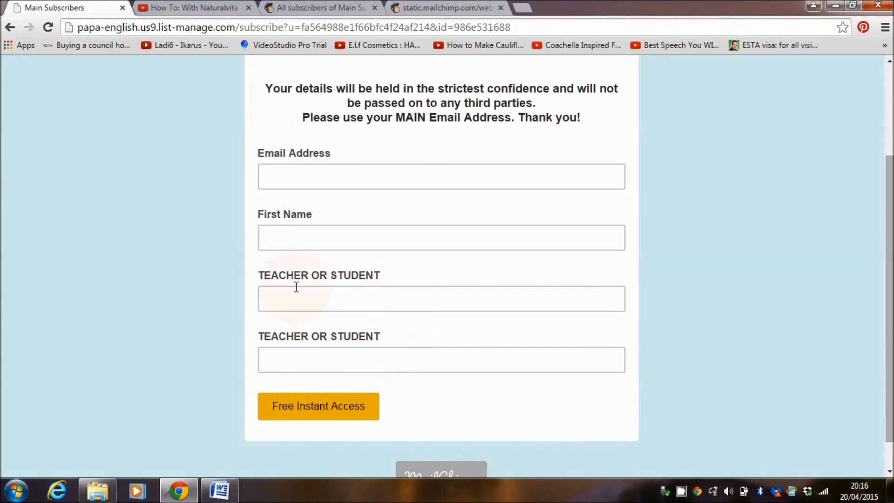
left_click(352, 3)
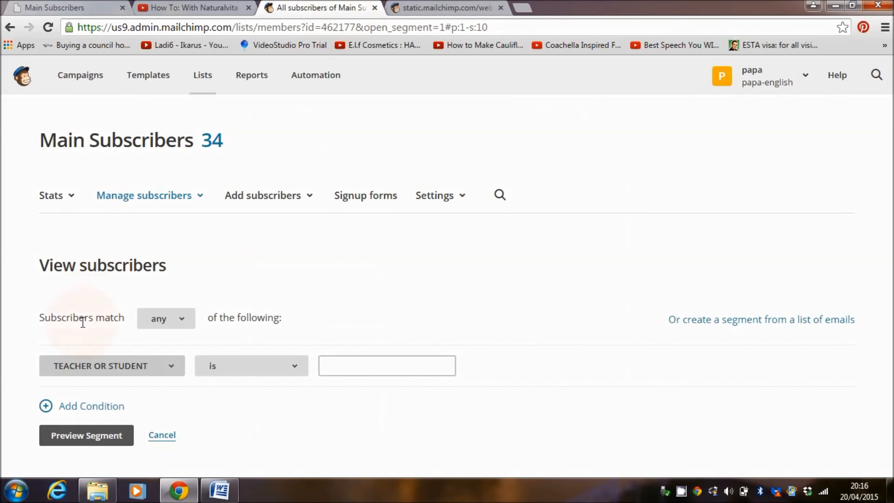
left_click(122, 365)
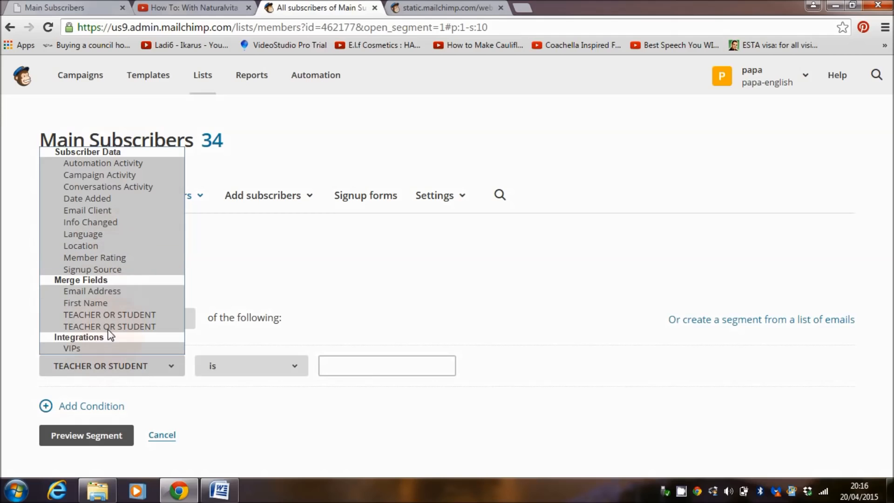
left_click(125, 315)
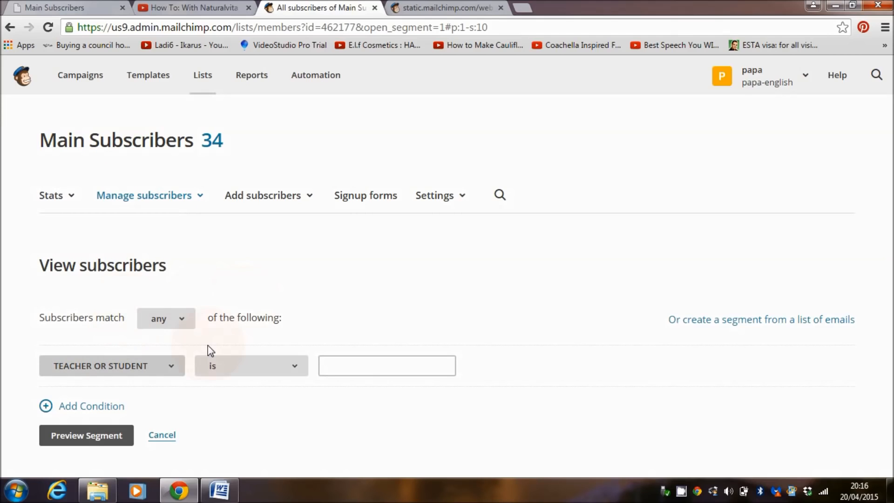
left_click(175, 365)
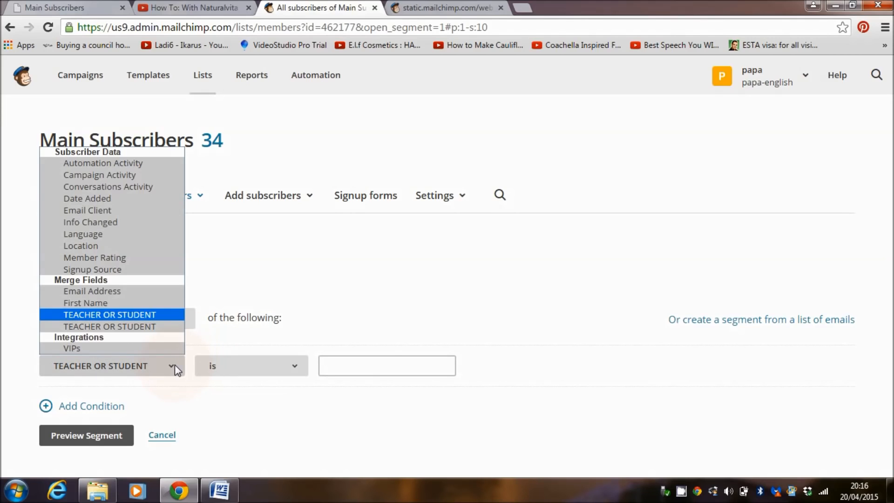
left_click(86, 7)
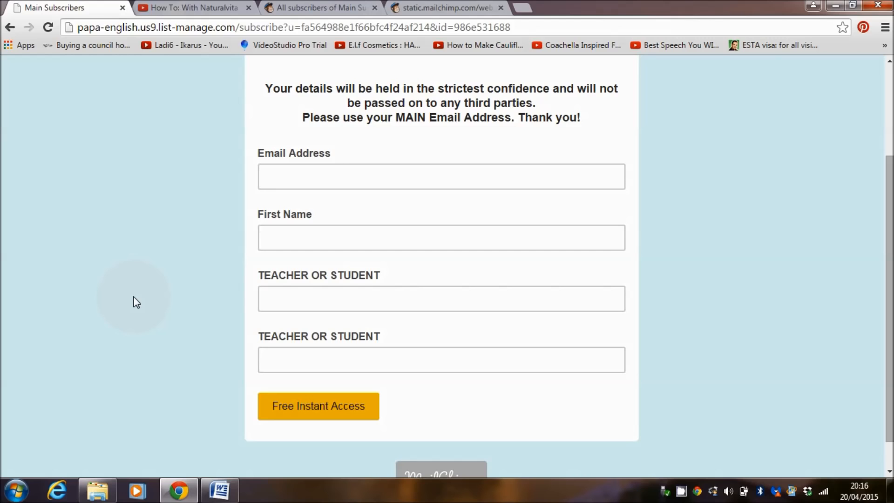
left_click(349, 300)
left_click(354, 8)
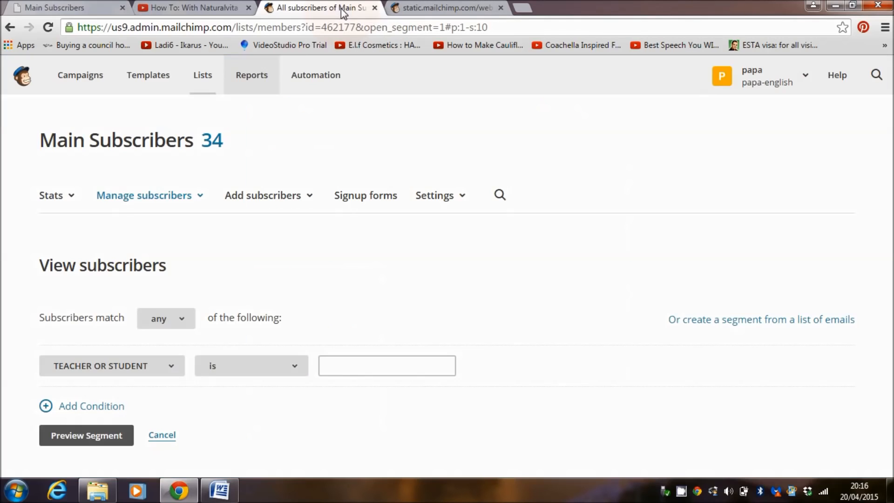
Preview a segment where the second-listed TEACHER OR STUDENT merge field is TEACHER, and clear the preview
left_click(168, 368)
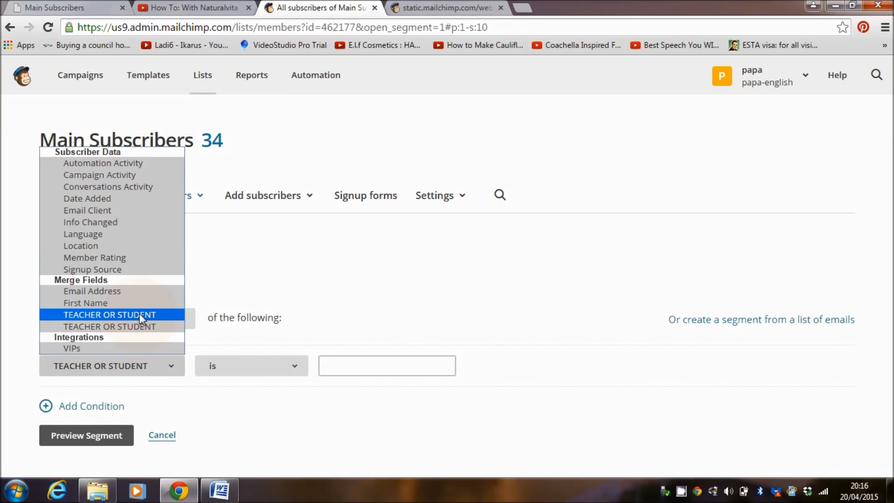
left_click(139, 315)
left_click(170, 363)
left_click(141, 326)
left_click(353, 369)
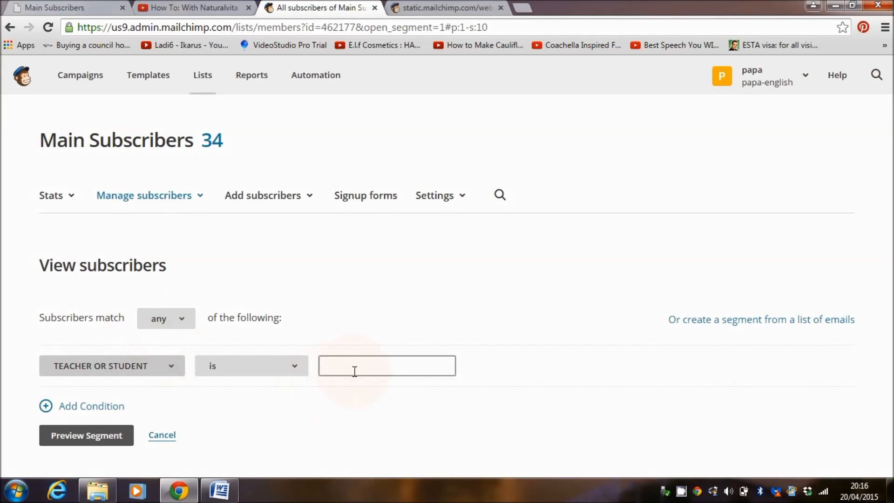
type("TEACHER")
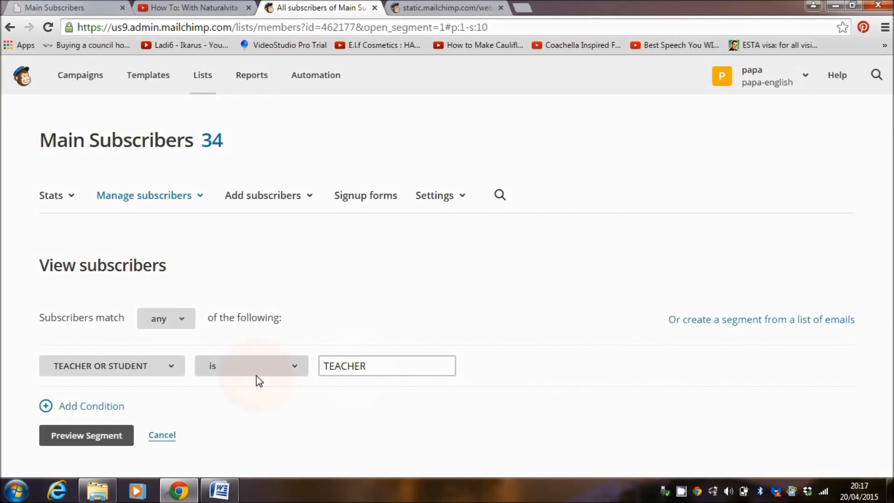
left_click(148, 409)
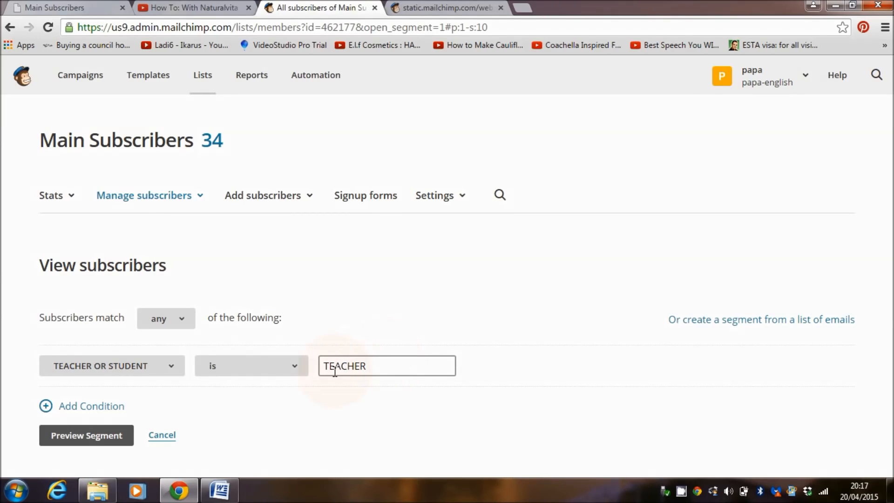
left_click(82, 438)
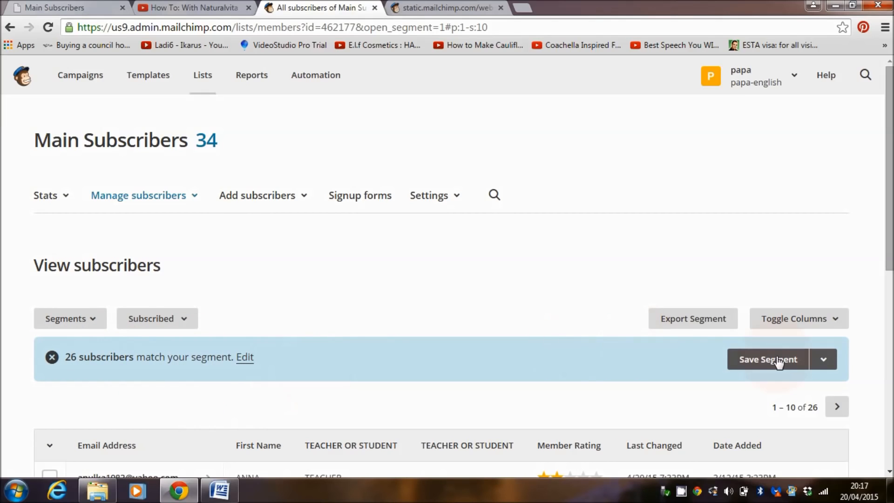
mouse_move(890, 208)
left_mouse_down()
mouse_move(890, 330)
mouse_move(890, 209)
left_mouse_up()
left_click(51, 357)
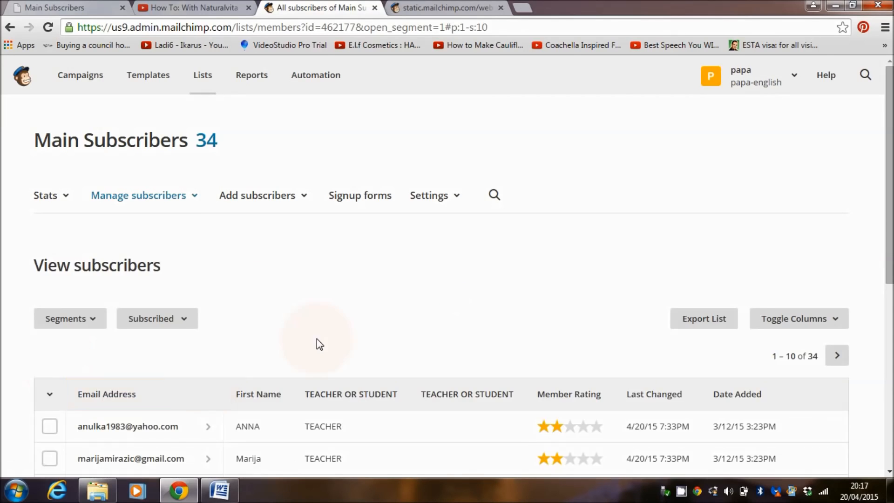
Preview a new segment where the second-listed TEACHER OR STUDENT merge field is STUDENT, and clear the preview
left_click(100, 323)
left_click(87, 409)
left_click(105, 447)
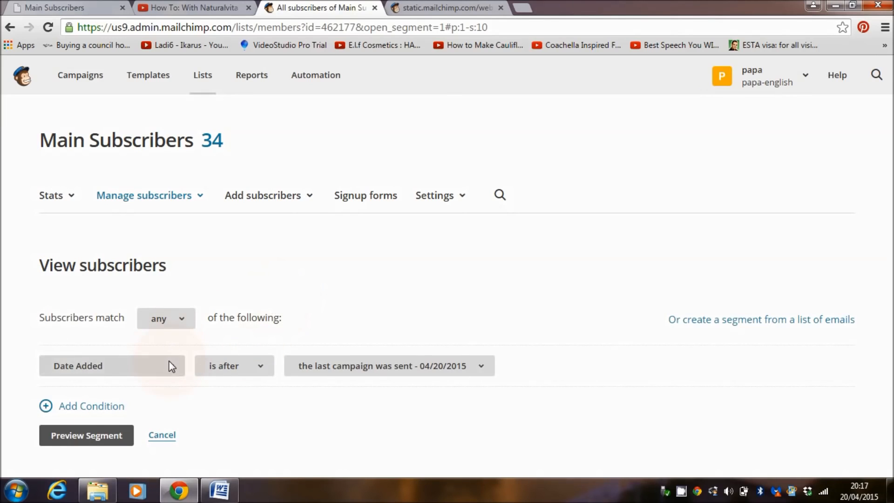
left_click(170, 365)
left_click(142, 326)
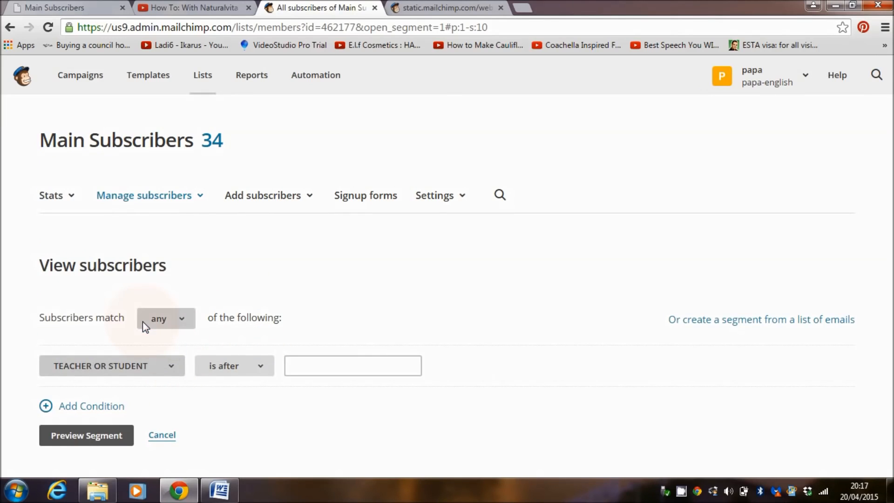
left_click(344, 368)
type("STUDENT")
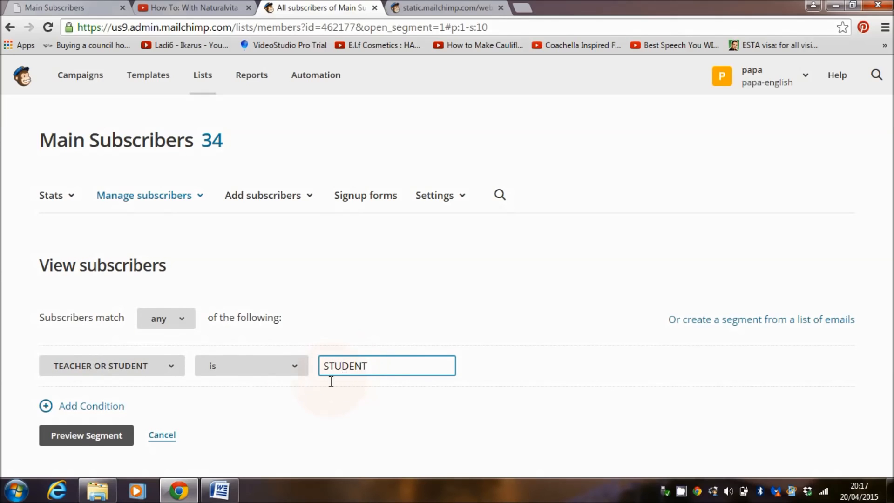
left_click(71, 441)
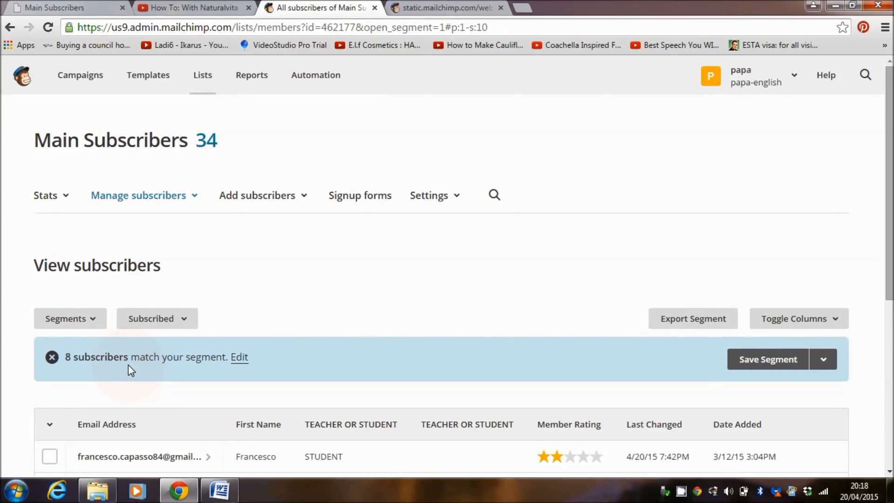
left_click(51, 357)
Preview a new segment whose condition is that First Name is the chosen subscriber's first name
left_click(92, 326)
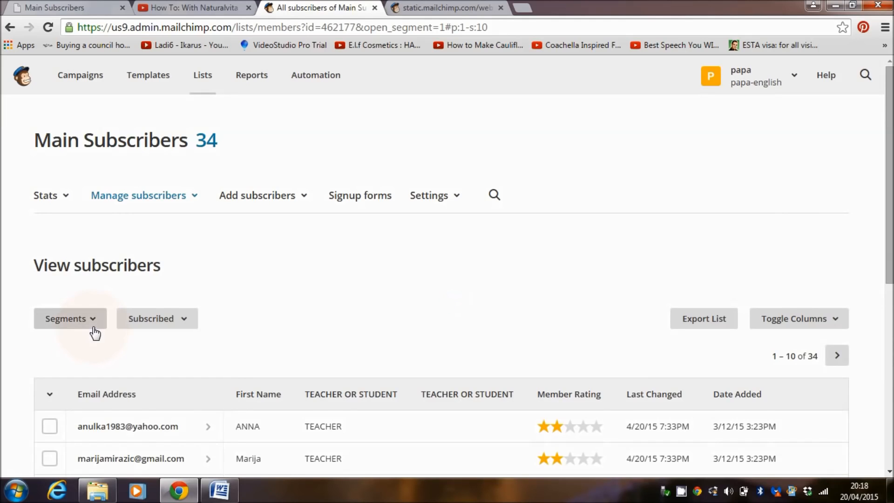
left_click(110, 452)
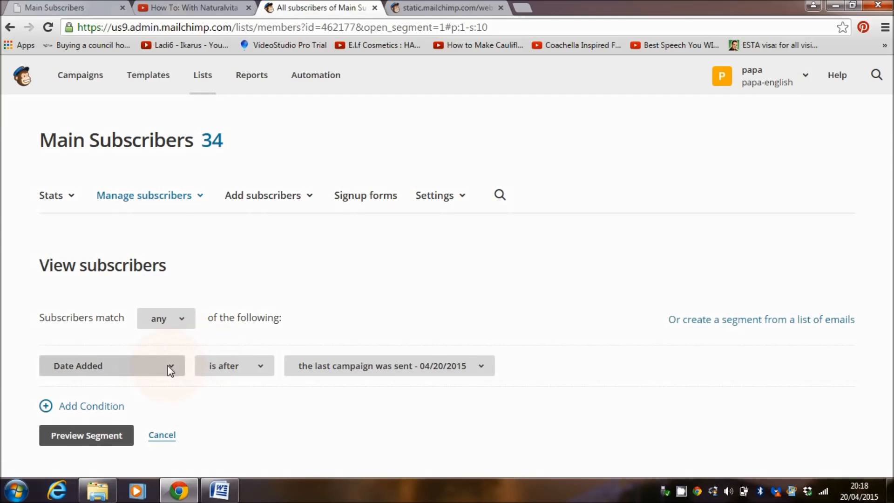
left_click(167, 365)
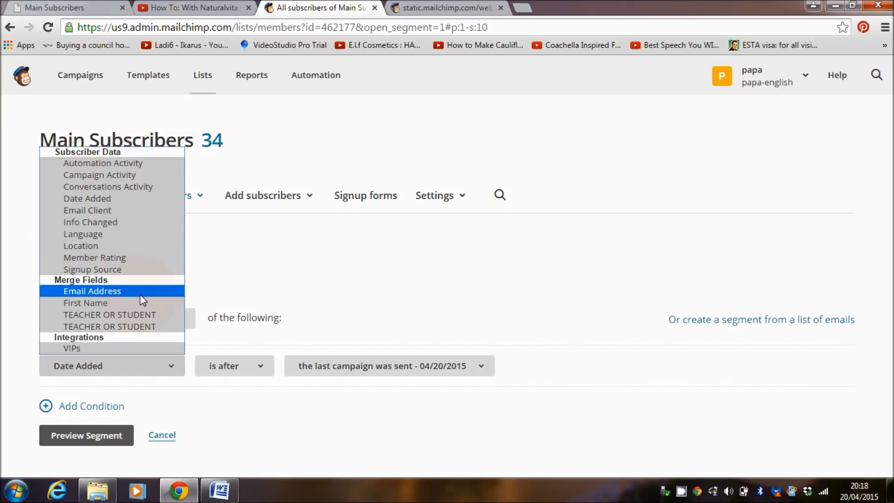
left_click(112, 302)
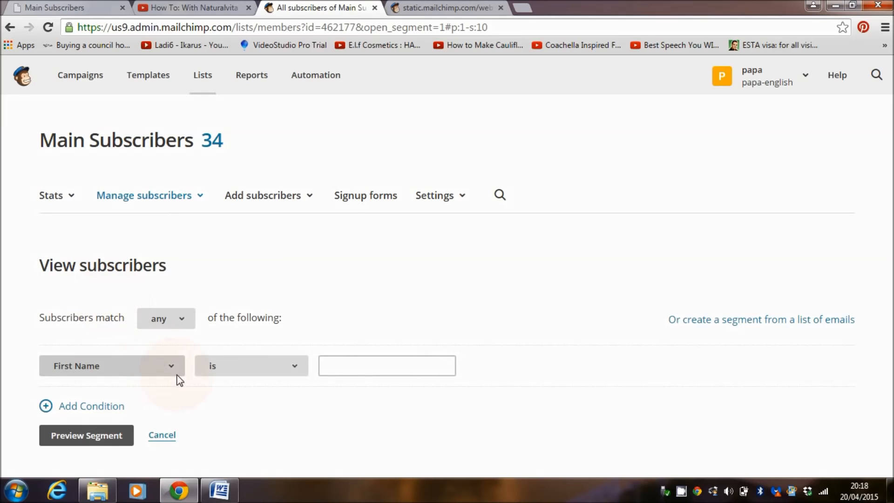
left_click(335, 365)
type("JOHN")
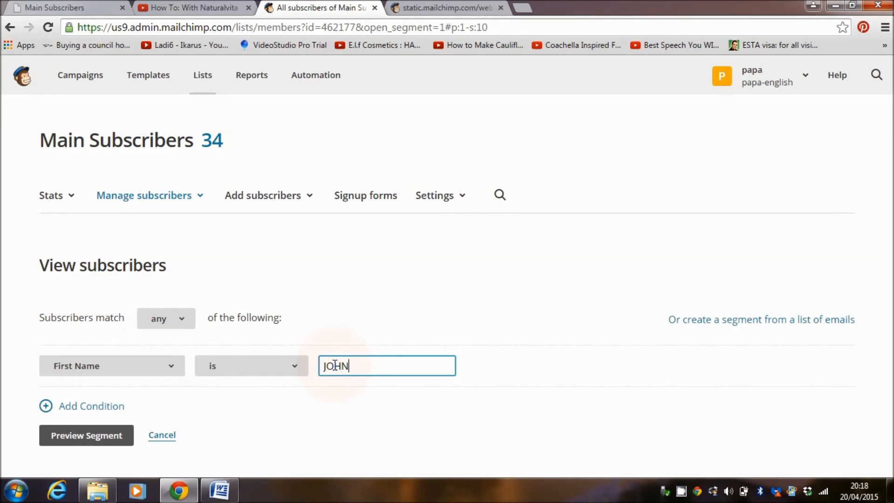
left_click(96, 438)
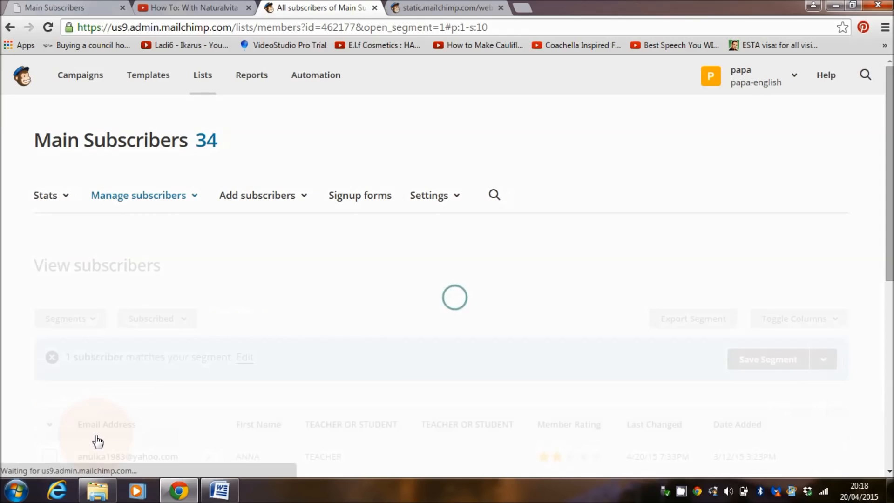
scroll(890, 233, "down", 2)
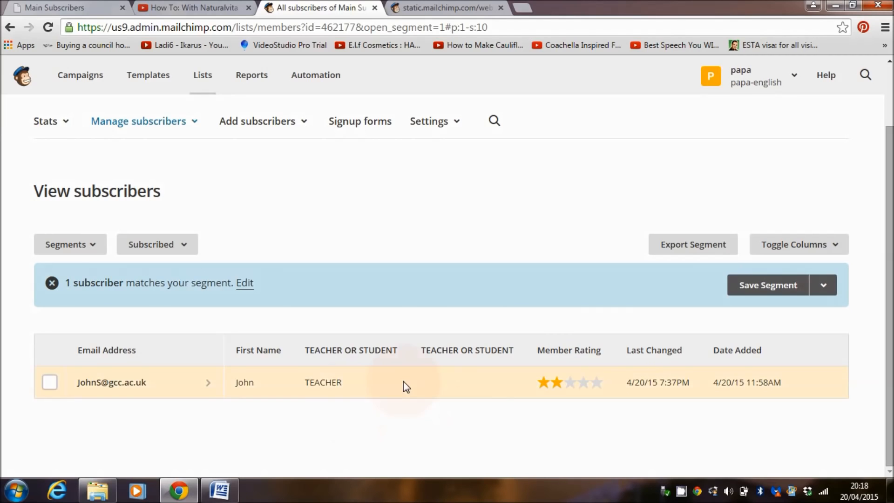
Save the previewed segment under the subscriber's first name with Auto-Update enabled
left_click(763, 288)
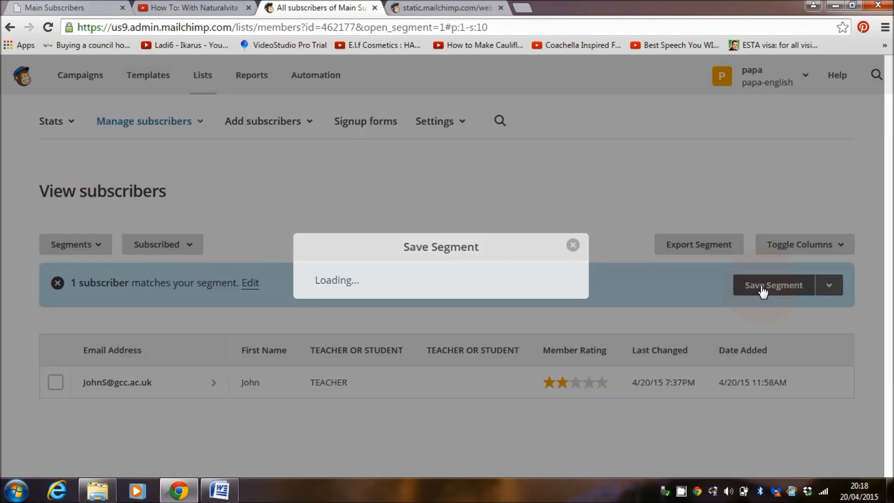
type("JOHN")
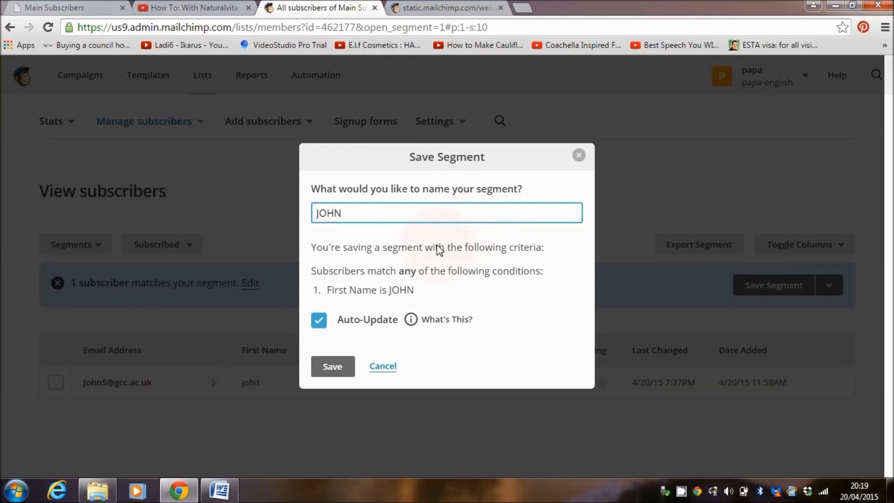
left_click(335, 367)
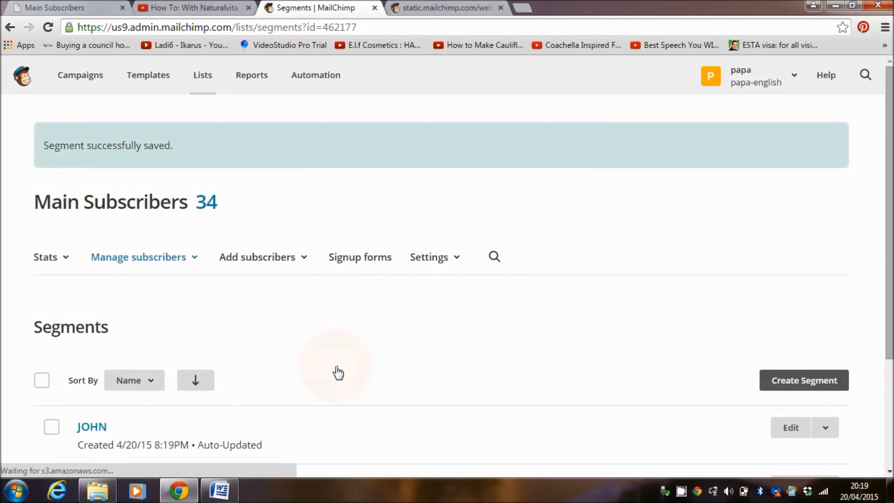
Look up the subscribers in the saved Students segment
left_click_drag(893, 290, 892, 311)
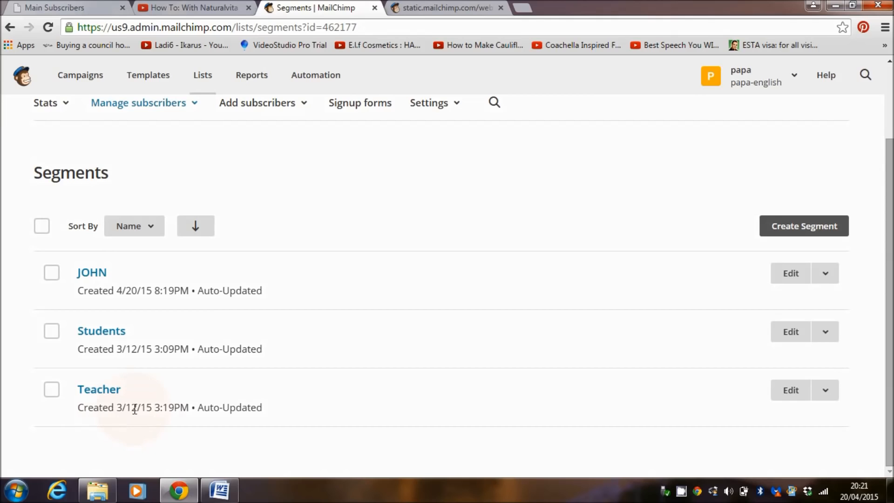
left_click(100, 332)
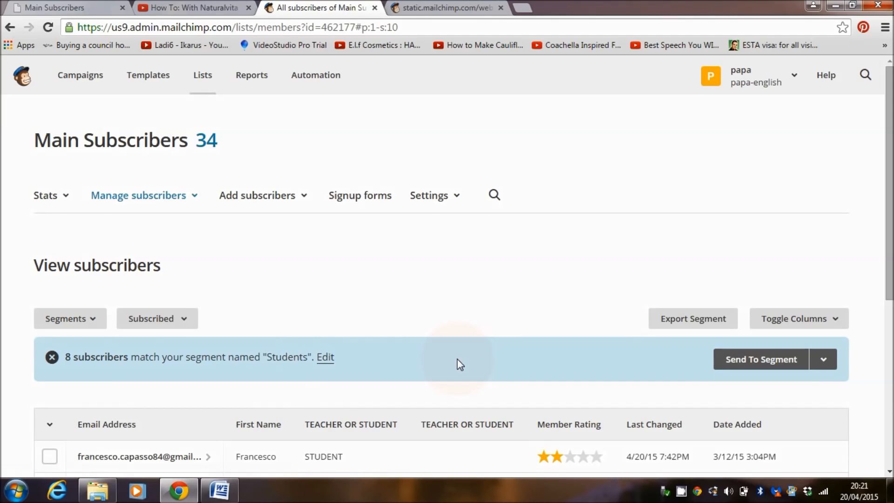
Start adding a single subscriber to Main Subscribers and enter the person's email address and first name
left_click(268, 201)
left_click(263, 238)
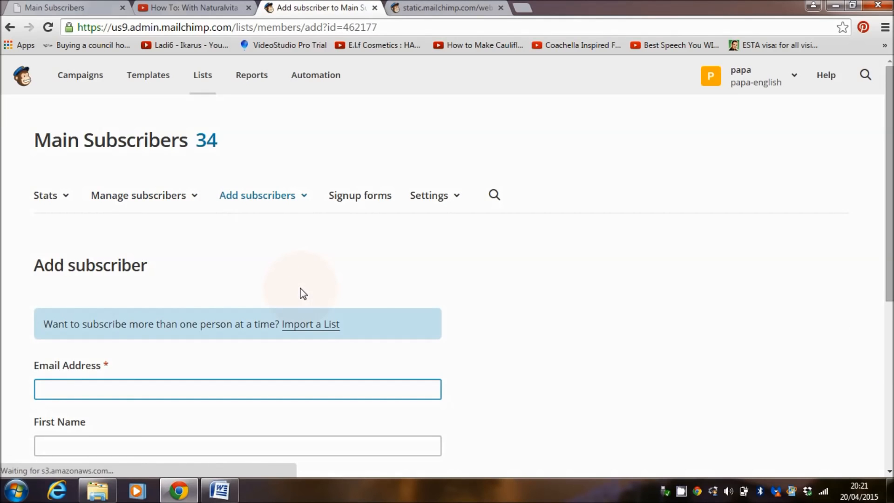
left_click_drag(888, 191, 889, 252)
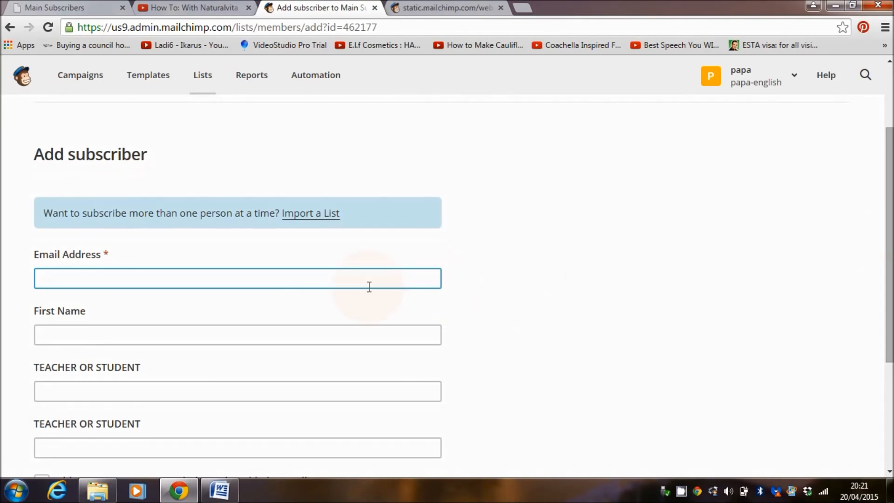
left_click(321, 278)
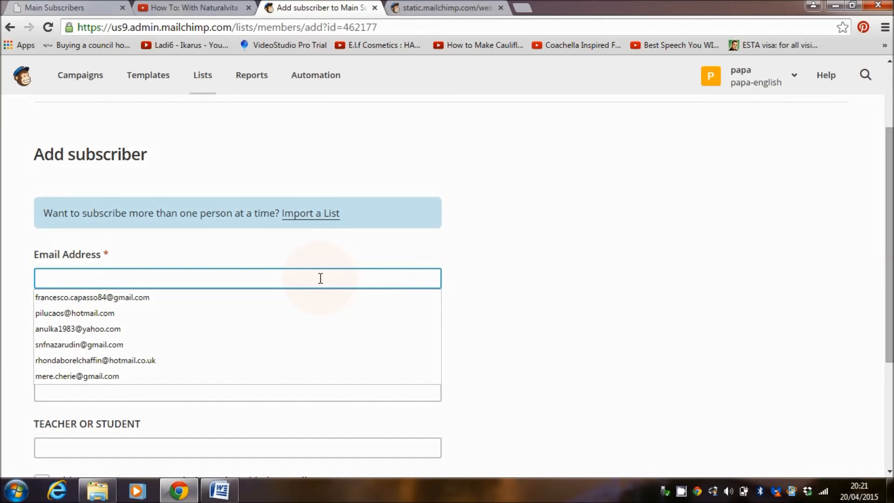
left_click(305, 331)
type("zola")
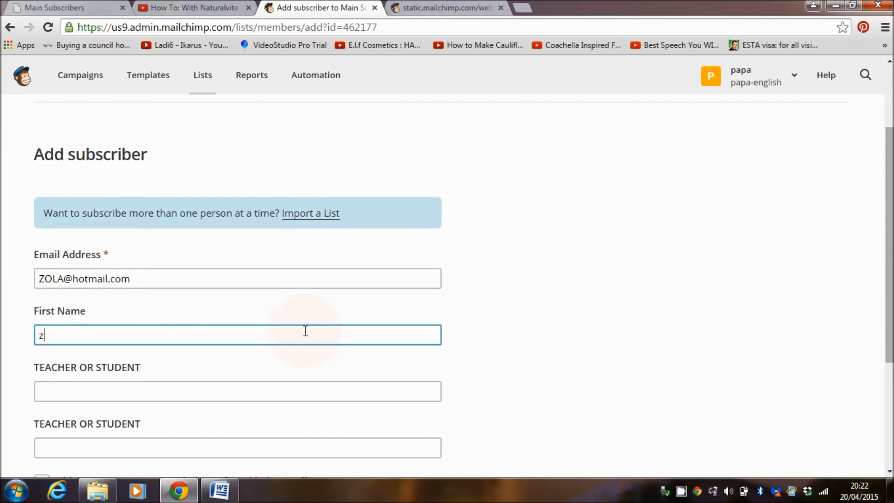
Set the first TEACHER OR STUDENT field to STUDENT, confirm the person's permission and subscribe them to the list
left_click(300, 397)
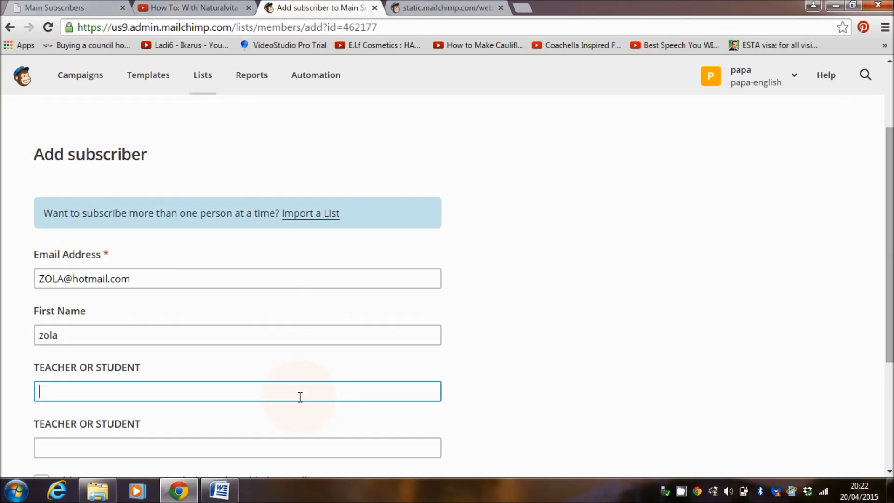
type("stu")
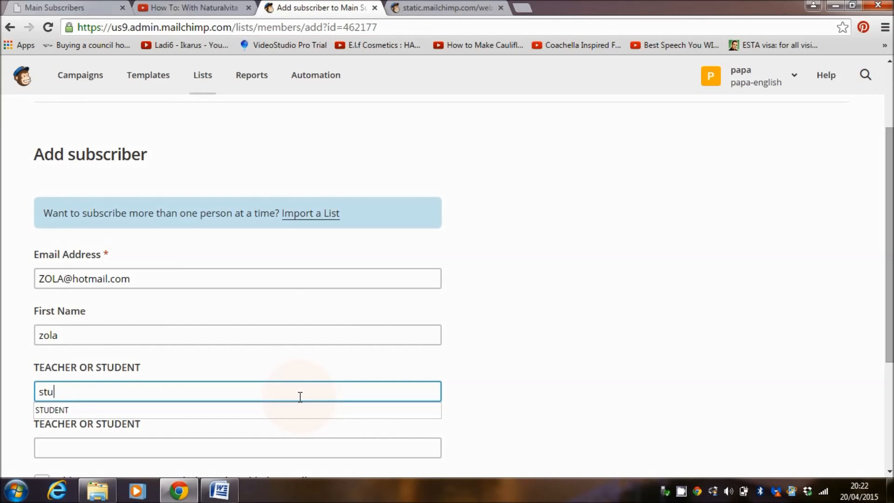
type("dent")
left_click(300, 412)
scroll(890, 317, "down", 3)
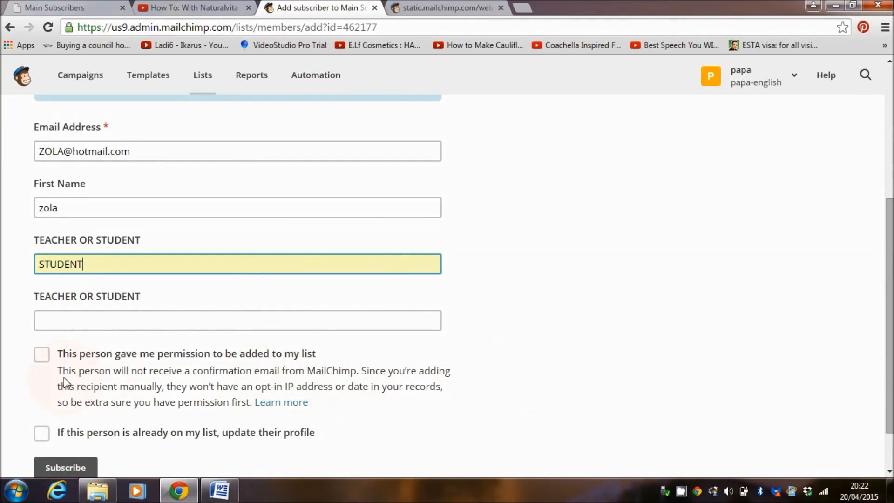
left_click(41, 356)
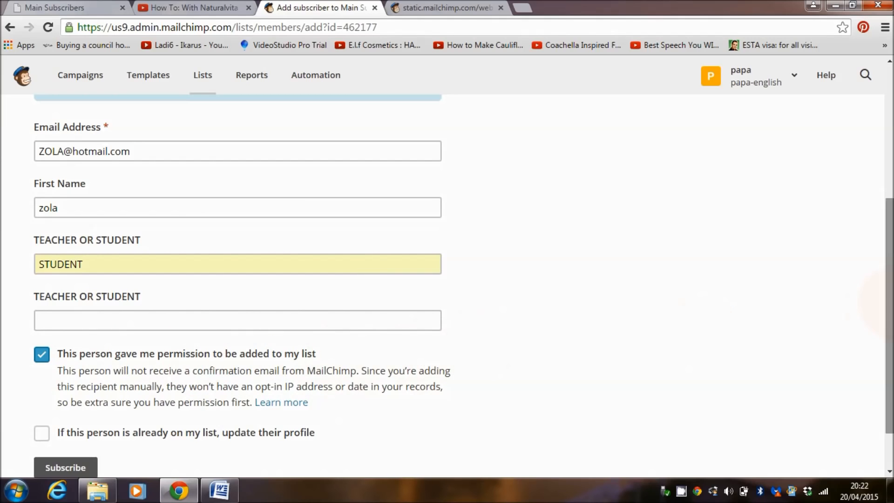
scroll(421, 356, "down", 1)
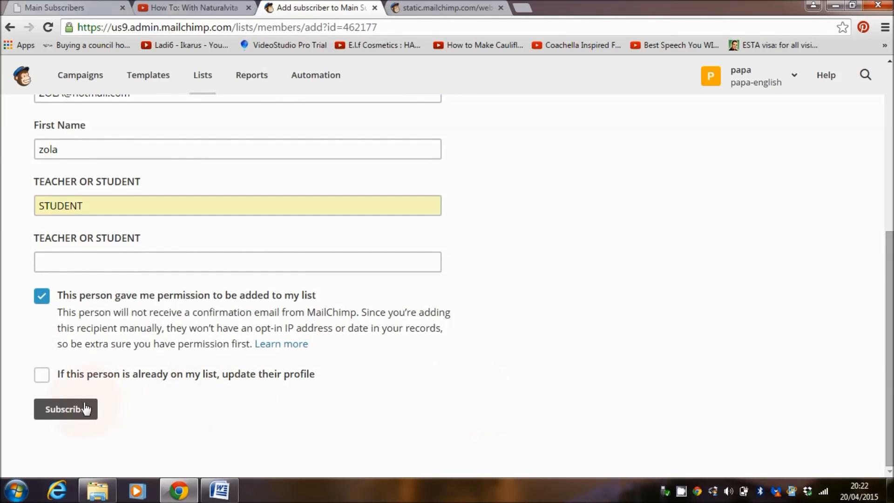
left_click(70, 409)
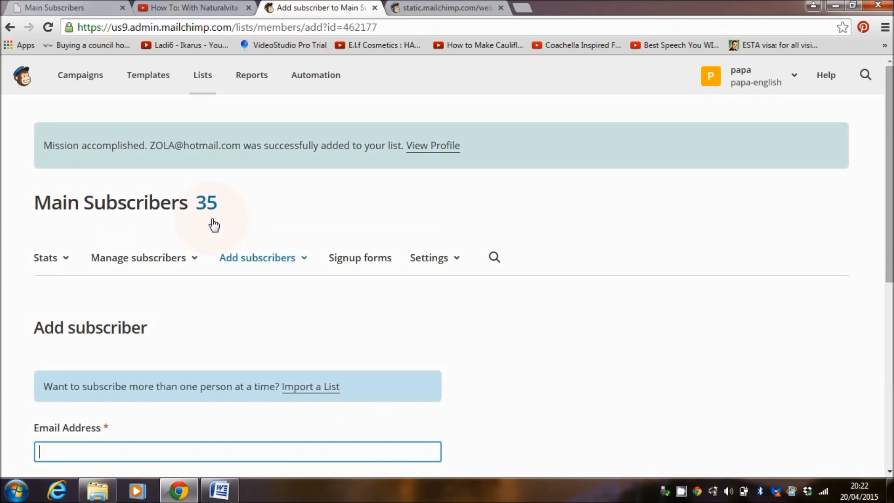
Reopen the saved Students segment from the list's segments and check it for the newly added subscriber
left_click(196, 259)
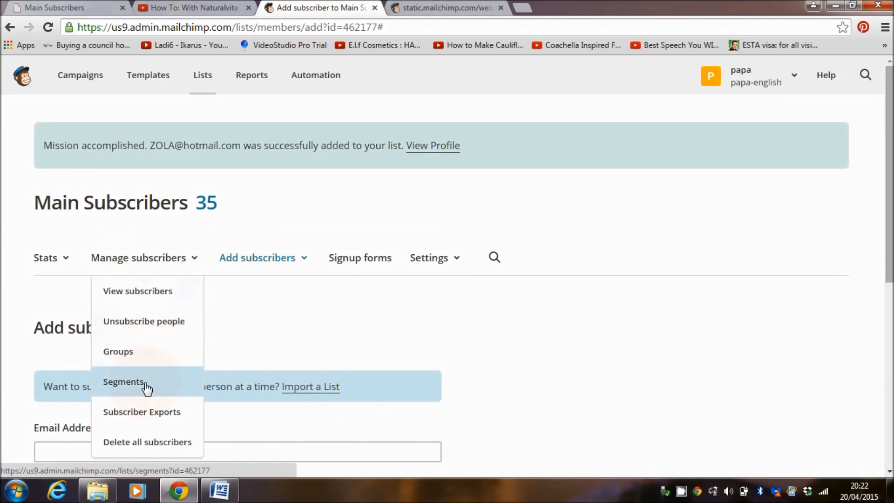
left_click(146, 384)
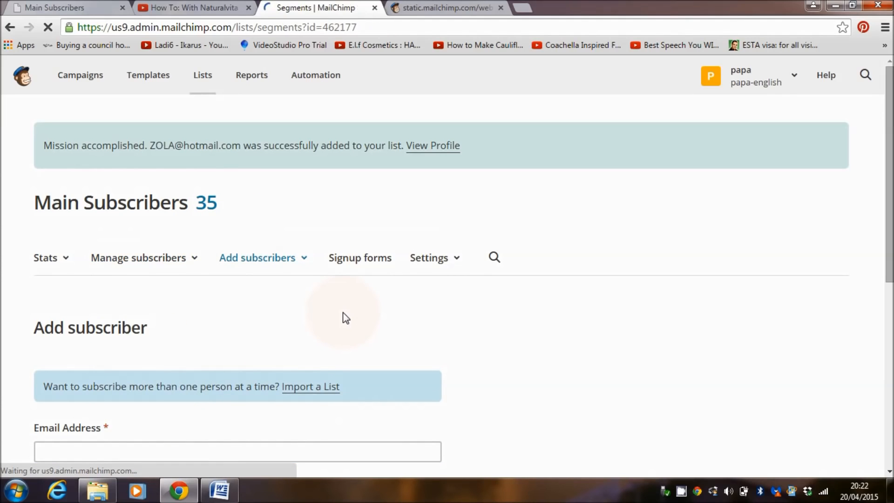
scroll(531, 329, "down", 2)
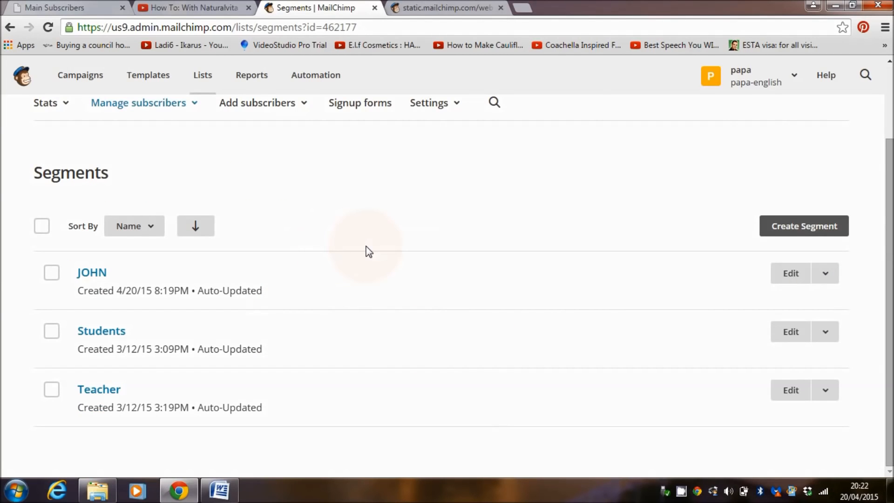
left_click(92, 330)
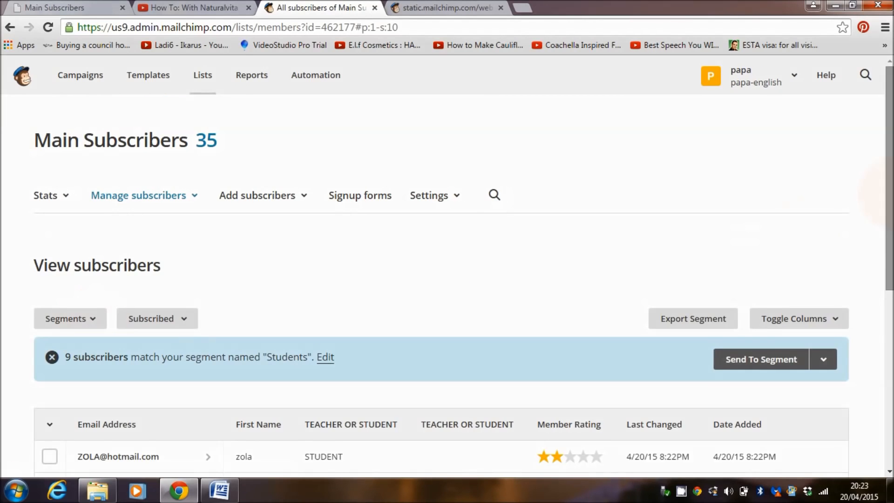
scroll(421, 396, "down", 1)
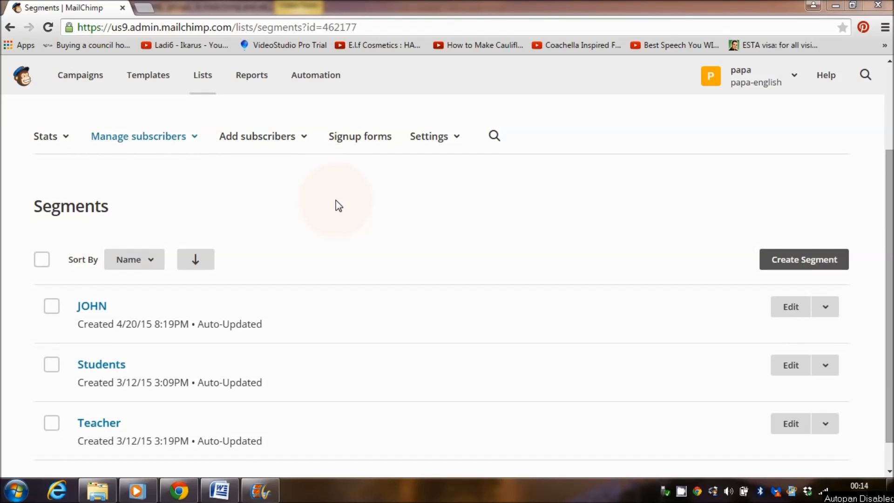
Replicate the sent campaign "Over 60 Free Teaching Materials (Complete Lessons)"
left_click(69, 80)
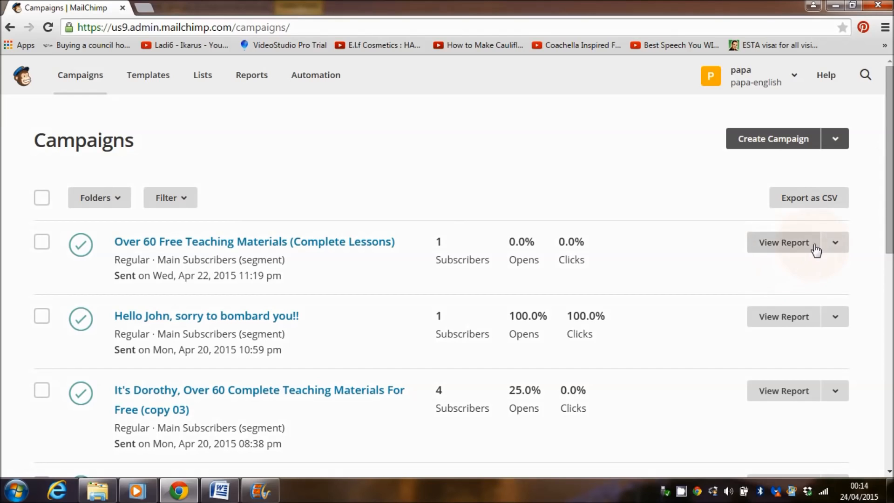
left_click(844, 250)
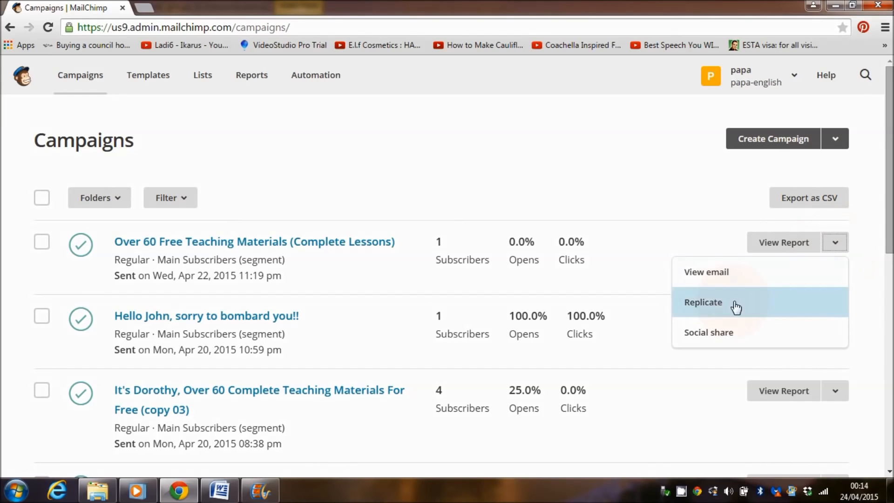
left_click(720, 306)
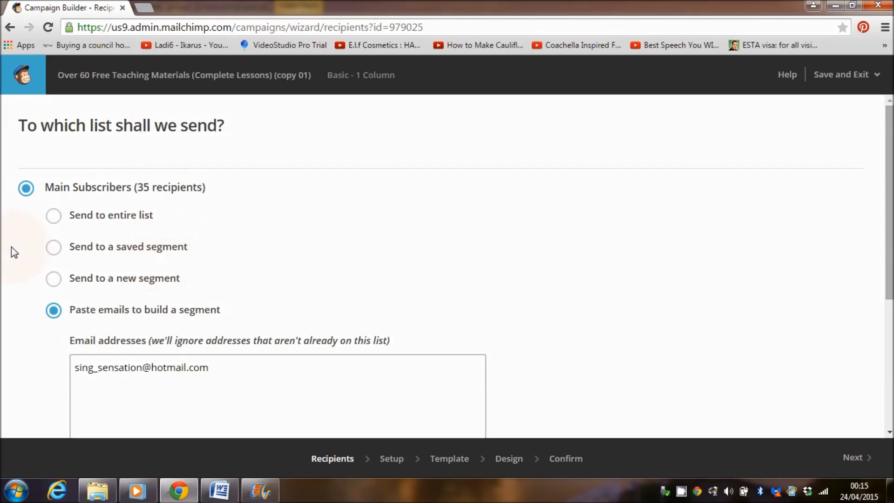
Address the copied campaign to the saved segment Students and go to the campaign's Confirm stage
left_click(53, 248)
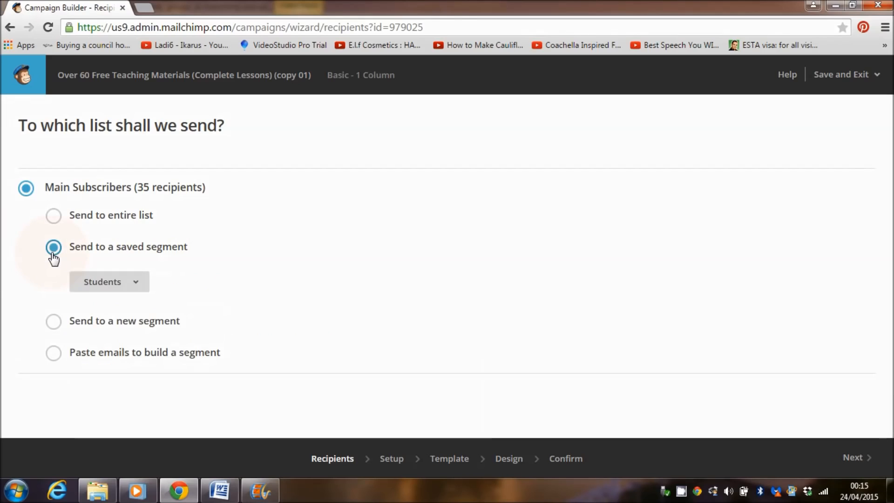
left_click(133, 285)
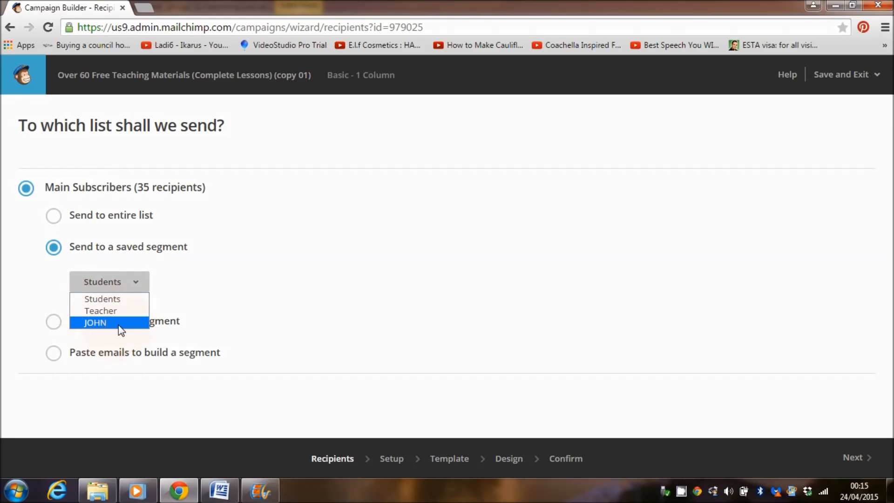
left_click(106, 298)
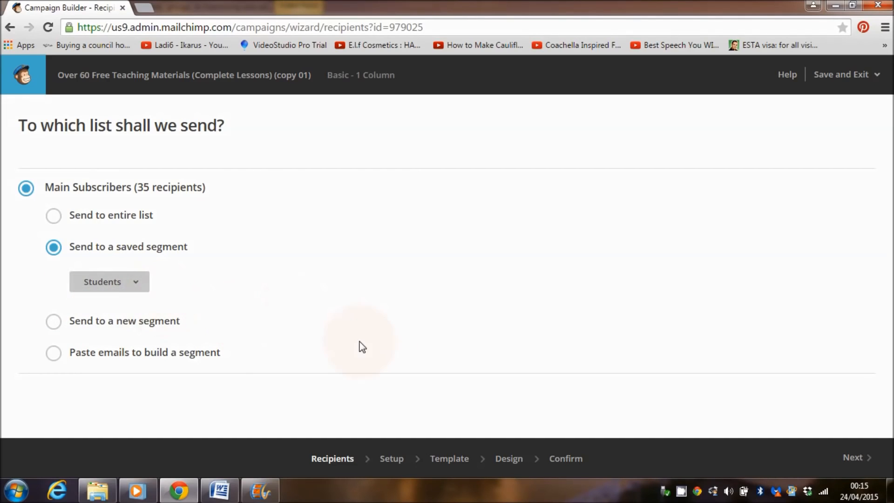
left_click(567, 462)
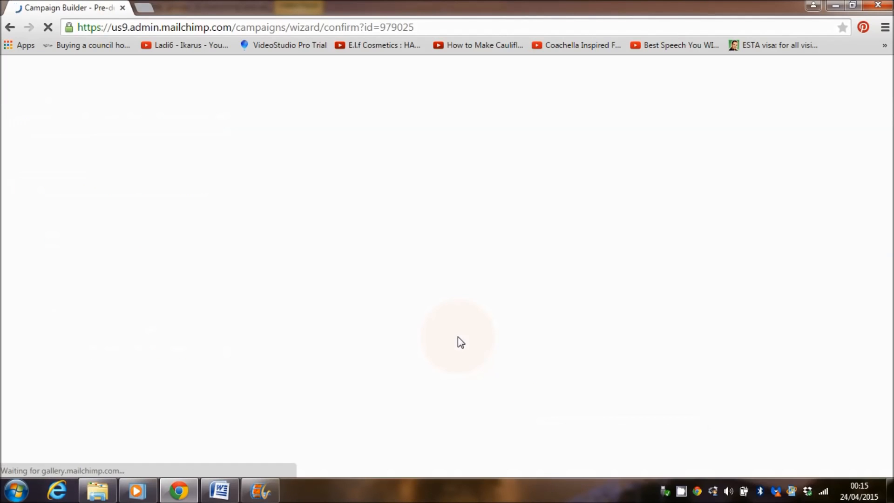